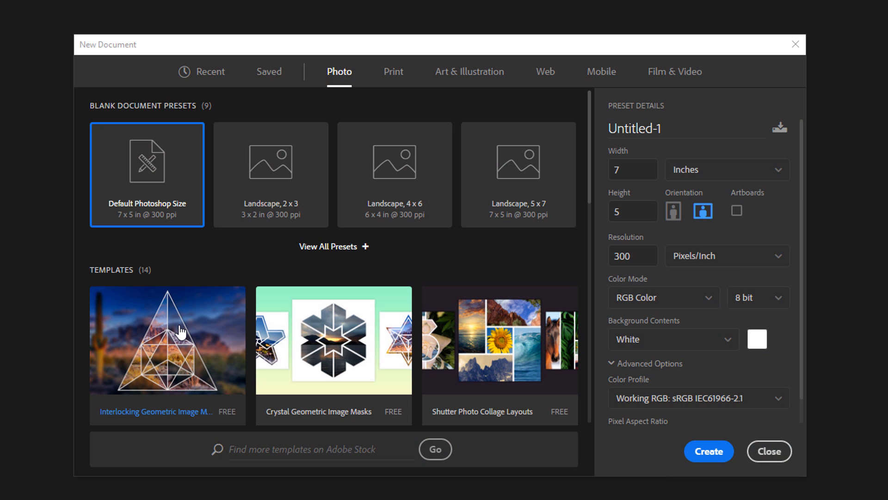
Download the Interlocking Geometric Image Masks template from Adobe Stock and save it to the desktop as AdobeStock_174605972.psdt
left_click(181, 331)
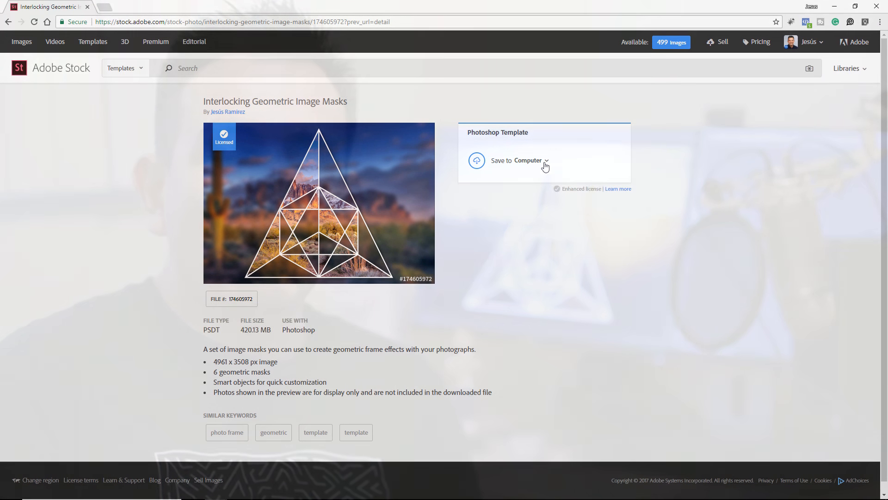
left_click(544, 162)
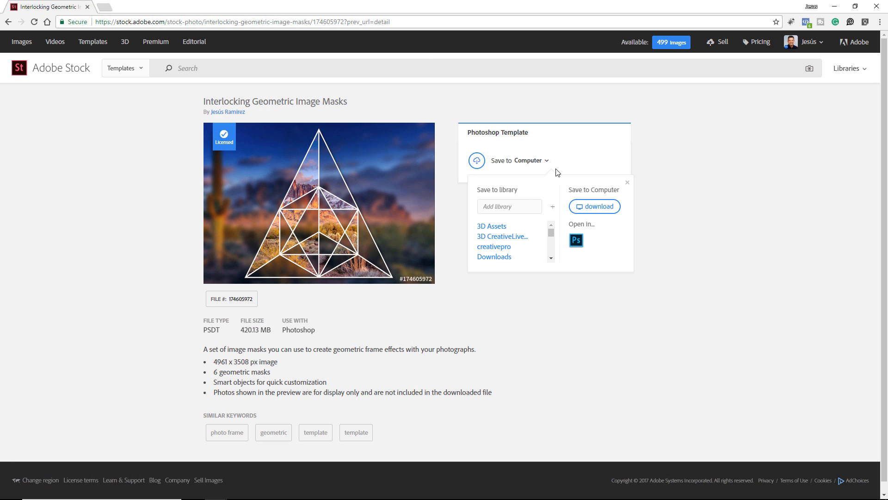
left_click(595, 206)
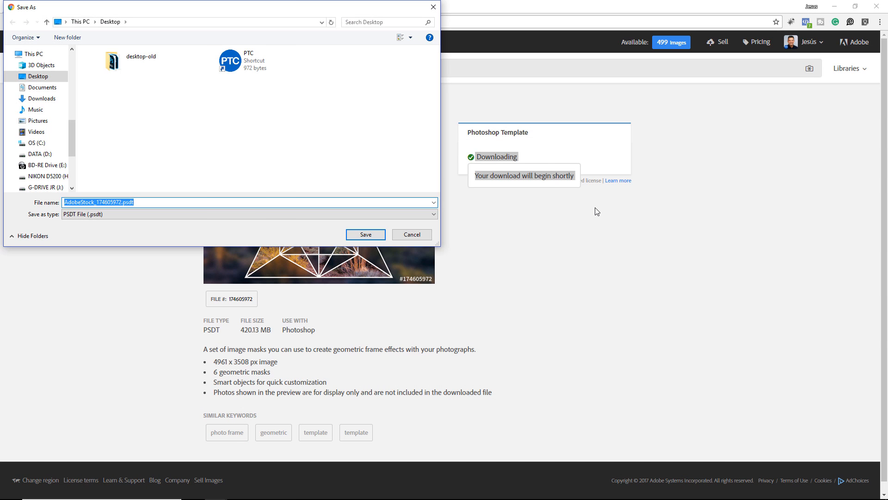
left_click(376, 233)
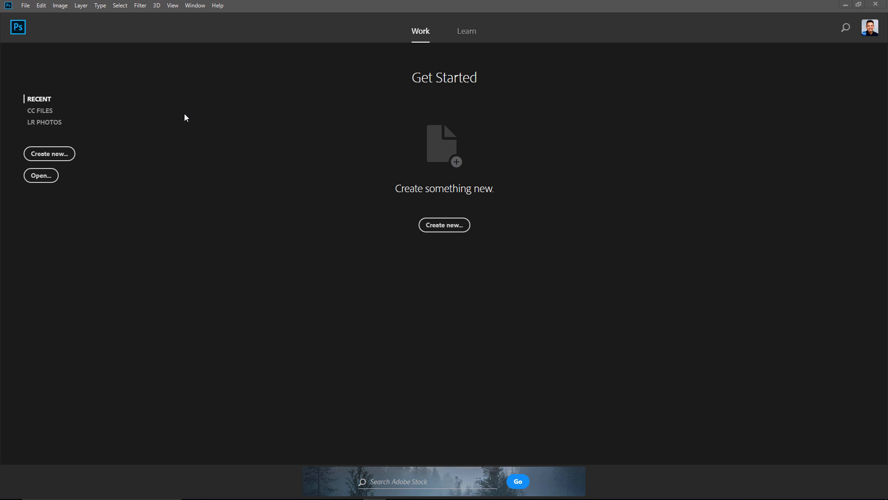
Start a new document and look through the Photo, Print, Art & Illustration, Web, Mobile and Film & Video categories
left_click(70, 153)
left_click(25, 5)
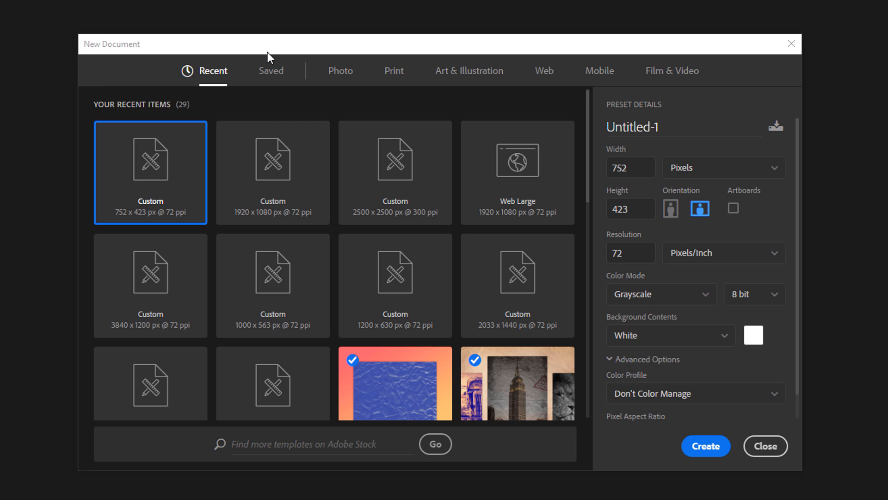
left_click(339, 74)
left_click(393, 74)
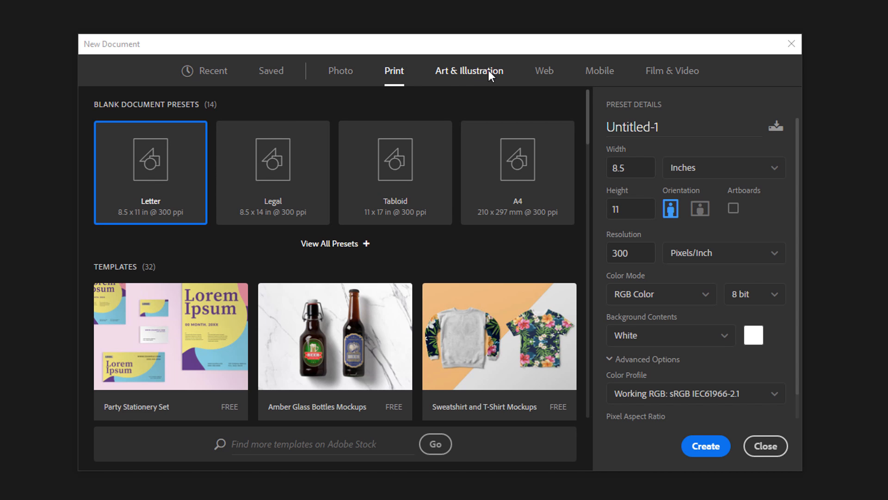
left_click(486, 72)
left_click(550, 74)
left_click(599, 73)
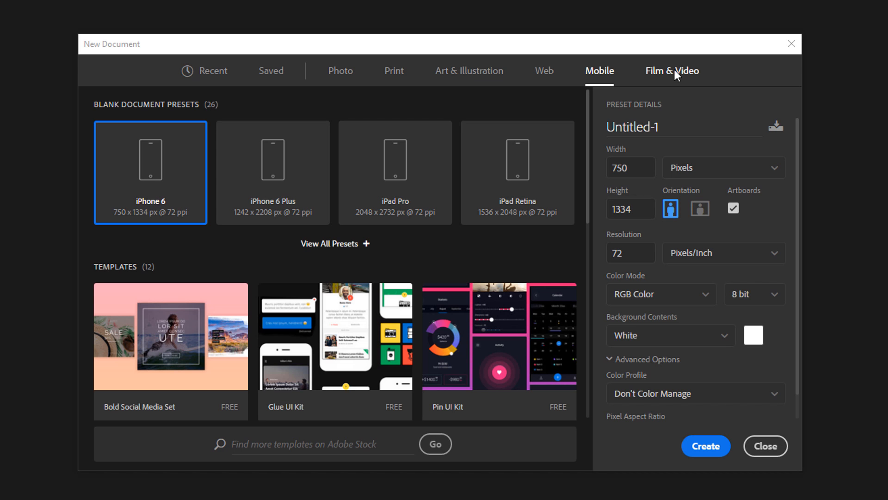
left_click(673, 71)
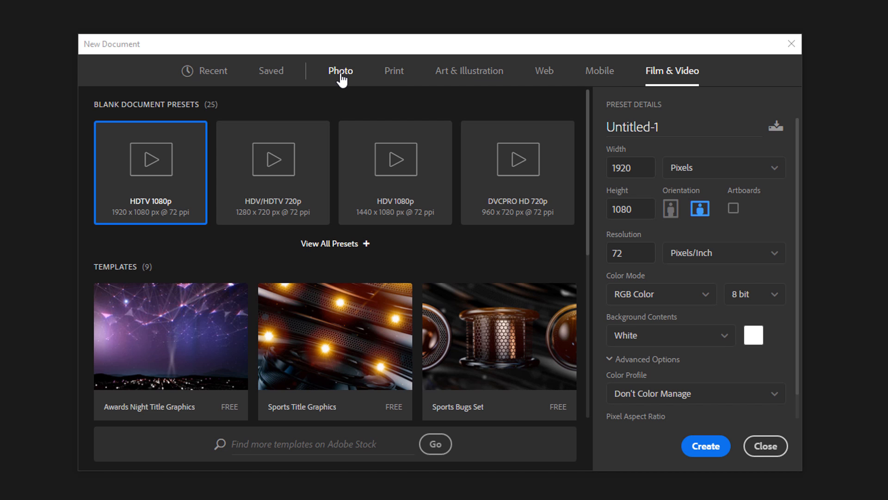
Select the Interlocking Geometric Image Masks template among the Photo templates and preview its mask designs
left_click(342, 78)
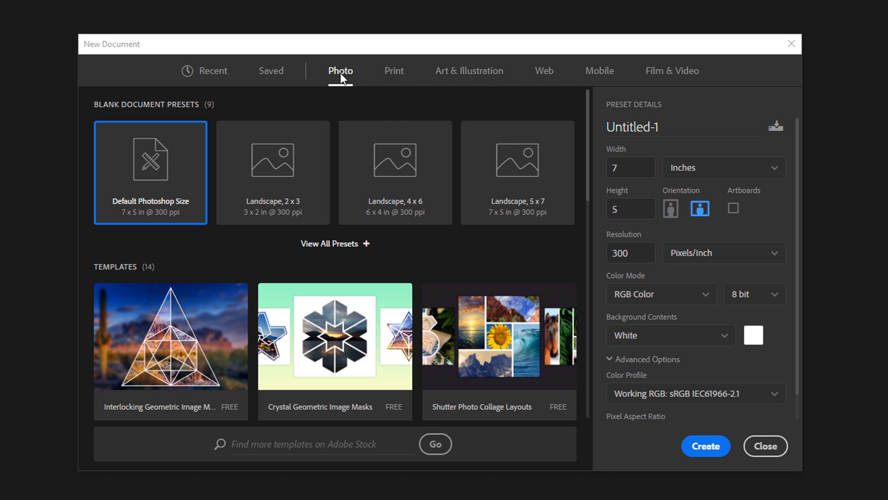
left_click(185, 335)
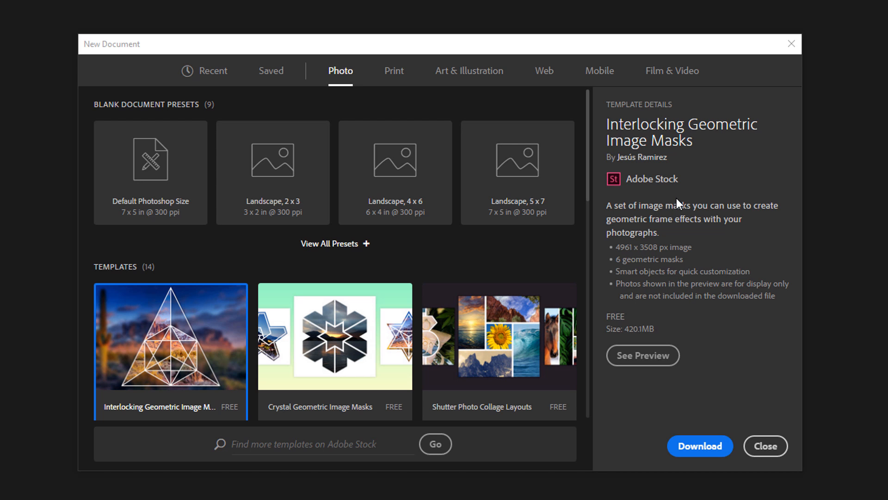
left_click_drag(588, 199, 578, 123)
left_click(339, 361)
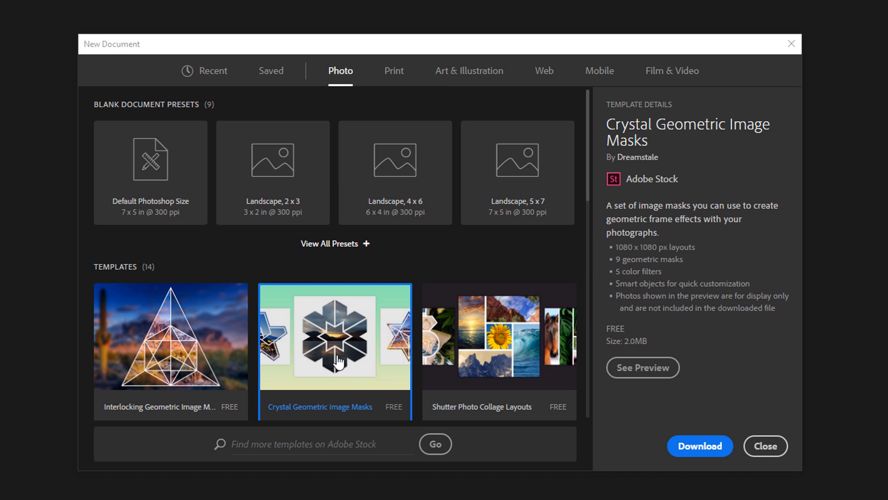
left_click(169, 328)
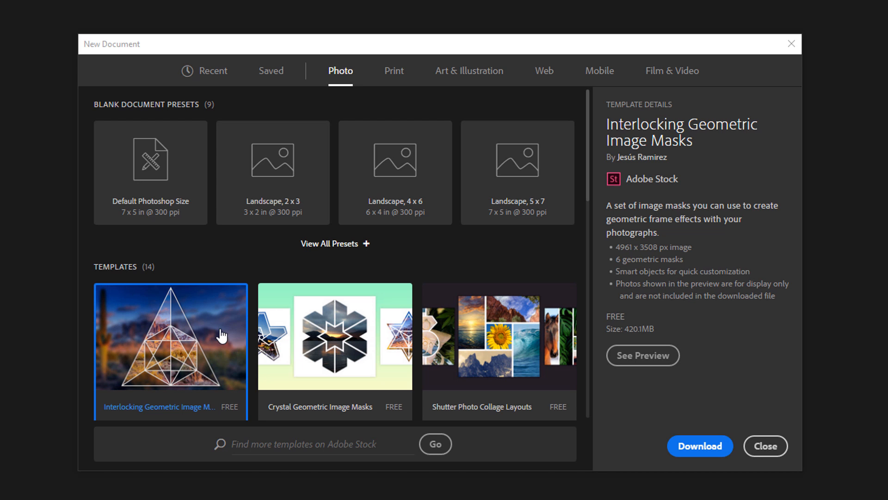
left_click(640, 359)
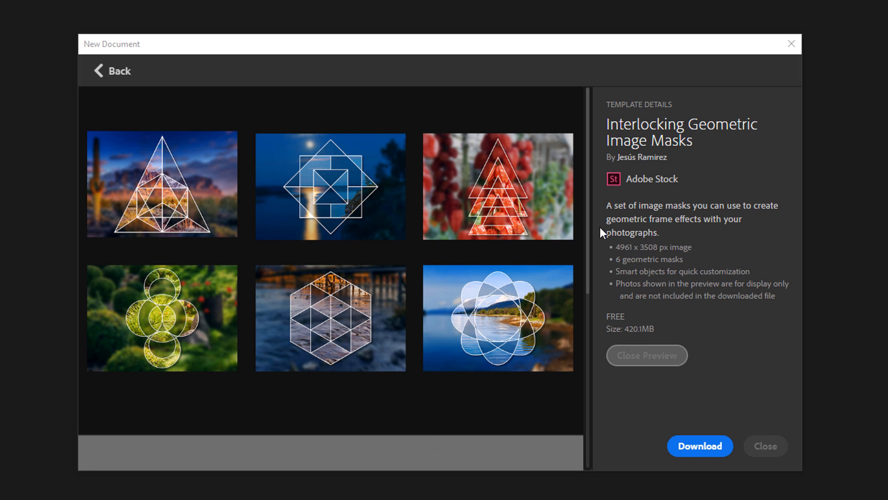
left_click_drag(588, 199, 570, 190)
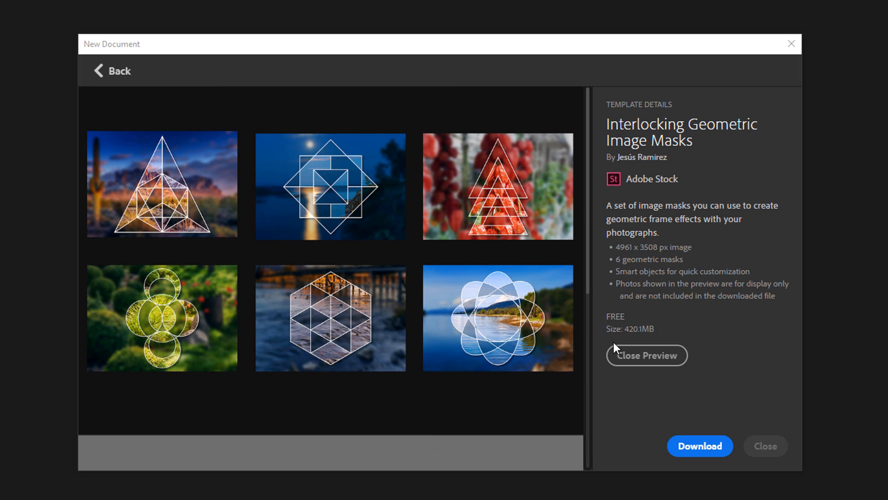
Download the Interlocking Geometric Image Masks template, accepting the large file size, and open it as a document
left_click(702, 451)
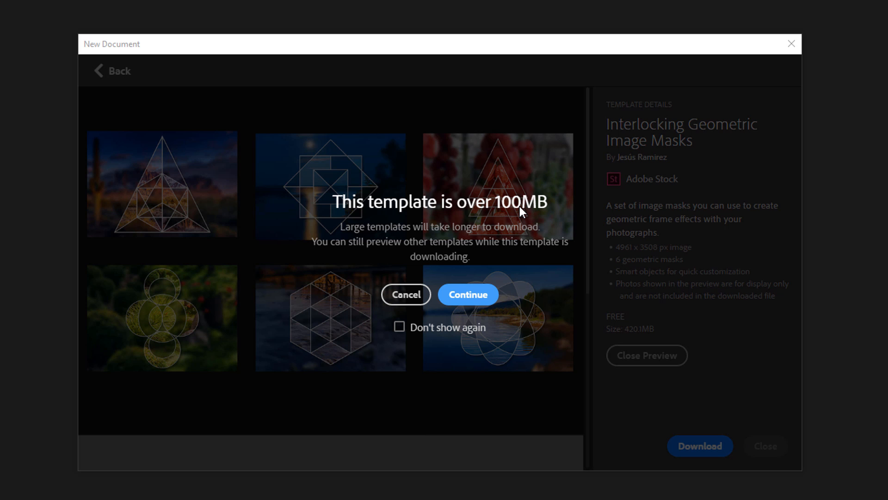
left_click(477, 295)
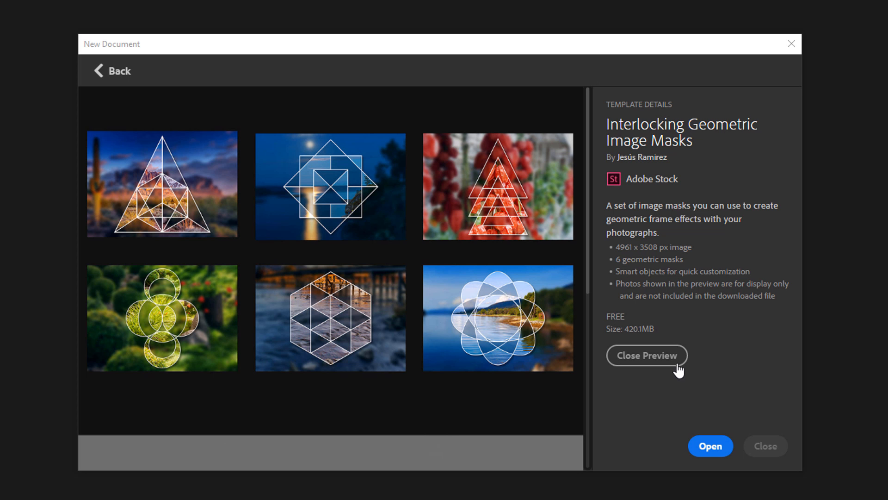
left_click(709, 450)
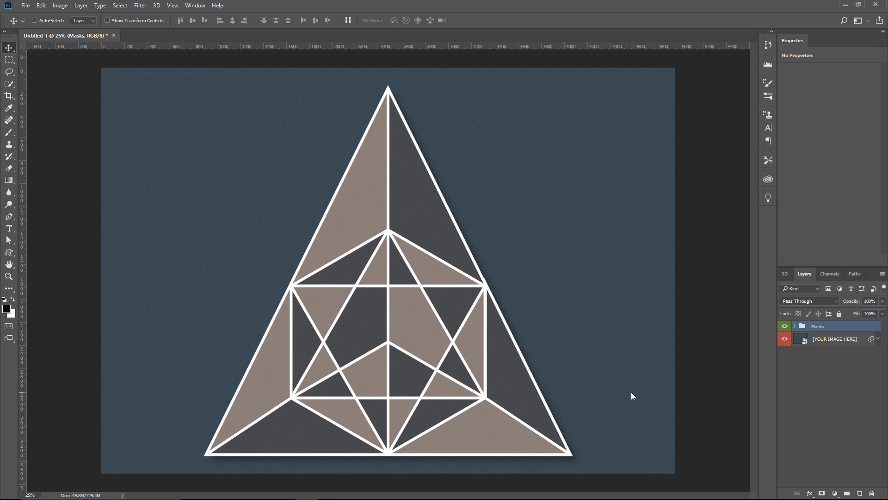
Open the contents of the [YOUR IMAGE HERE] smart object for editing
left_click(816, 342)
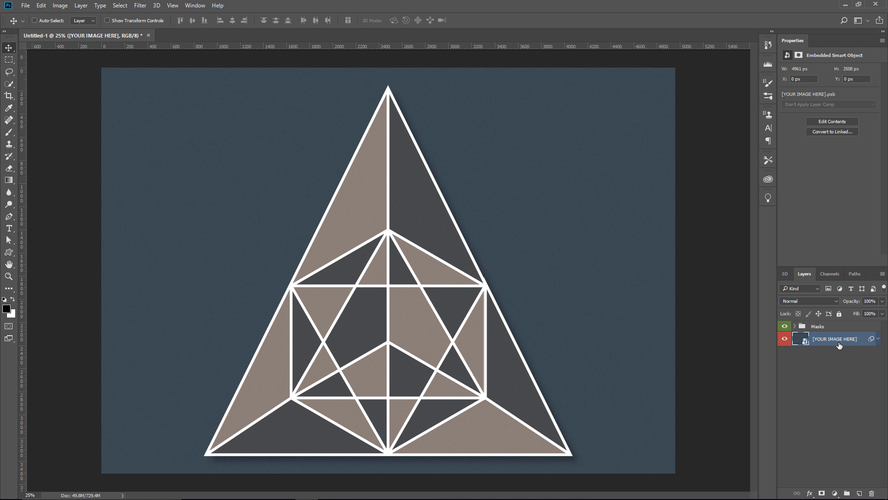
double_click(799, 341)
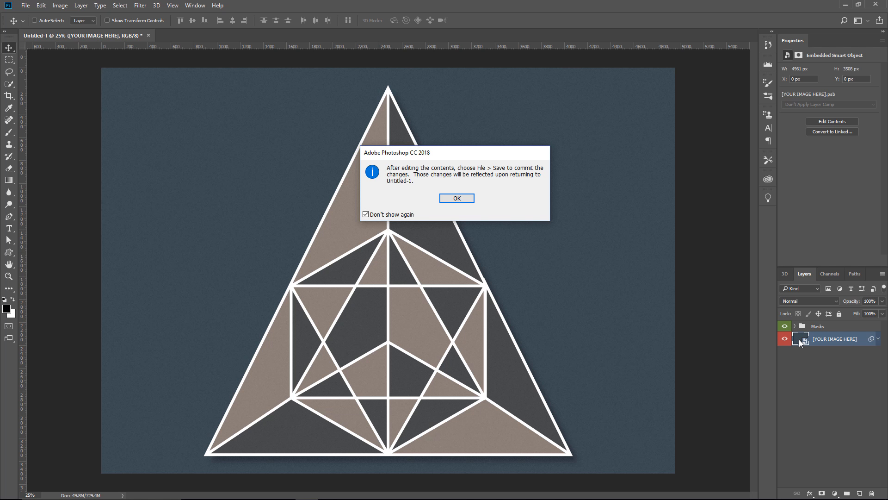
left_click(467, 199)
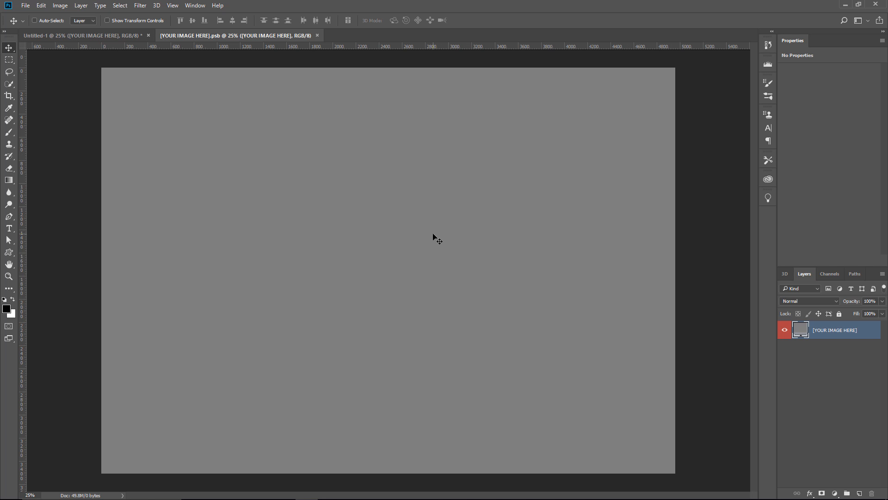
Place the Hong Kong City Sunset image from the Downloads library, scaled to 185.50% to cover the canvas, and save and close the smart object
left_click(769, 180)
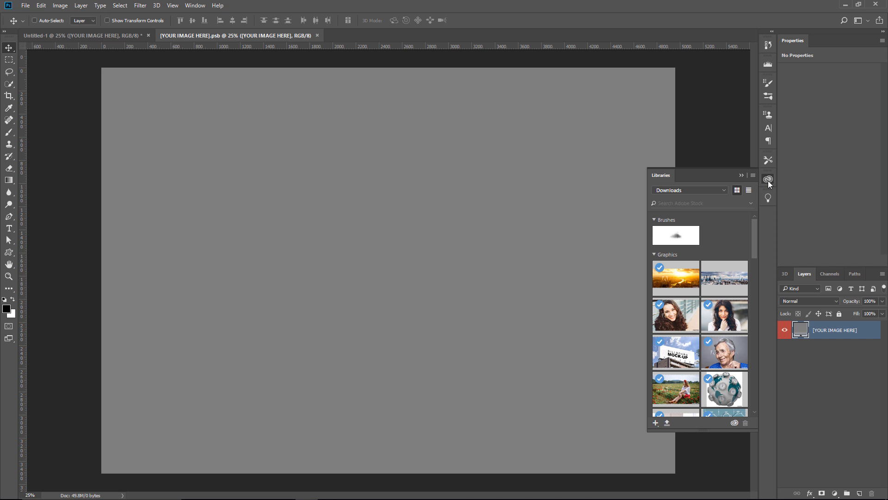
left_click_drag(756, 249, 377, 295)
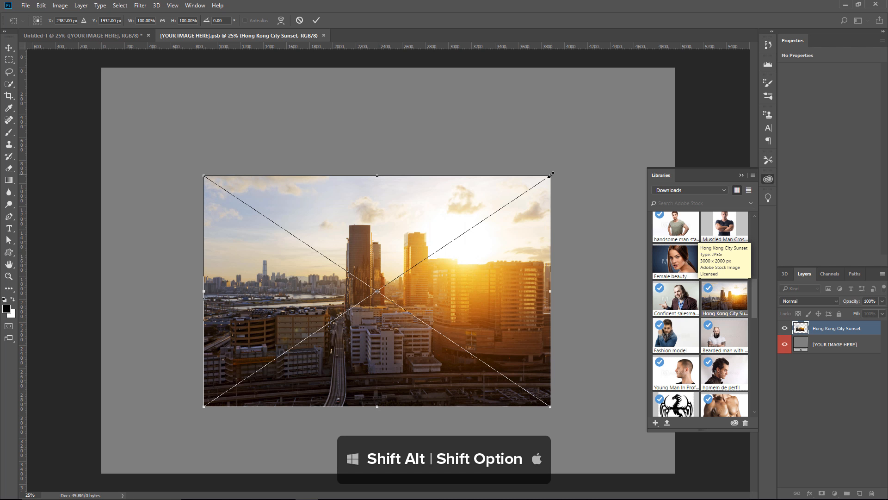
left_click_drag(551, 174, 699, 76)
left_click_drag(582, 198, 586, 178)
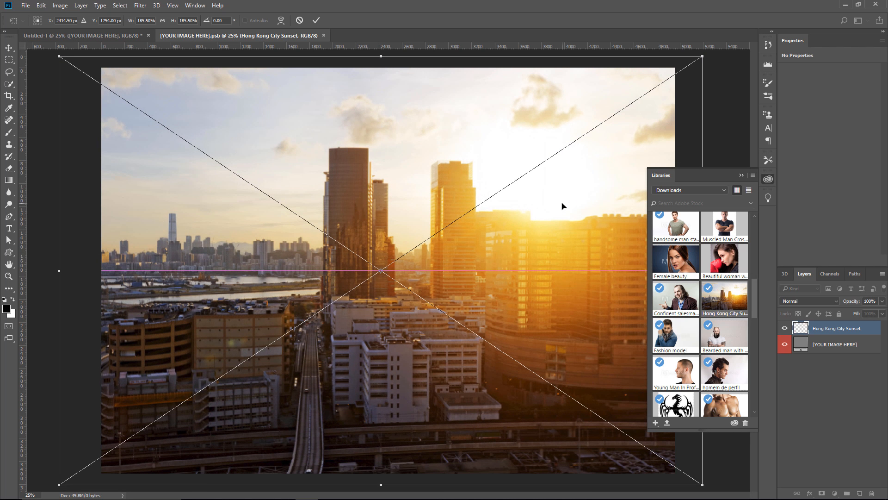
key("Return")
left_click(741, 175)
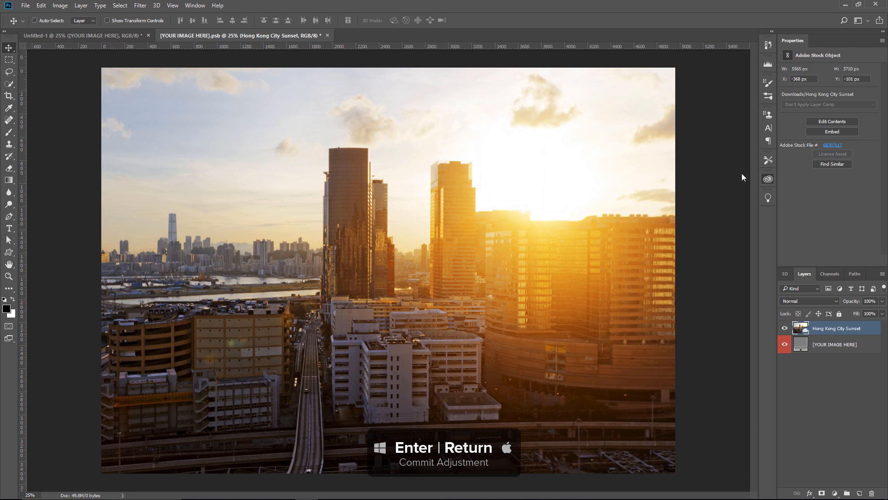
left_click(328, 36)
left_click(407, 192)
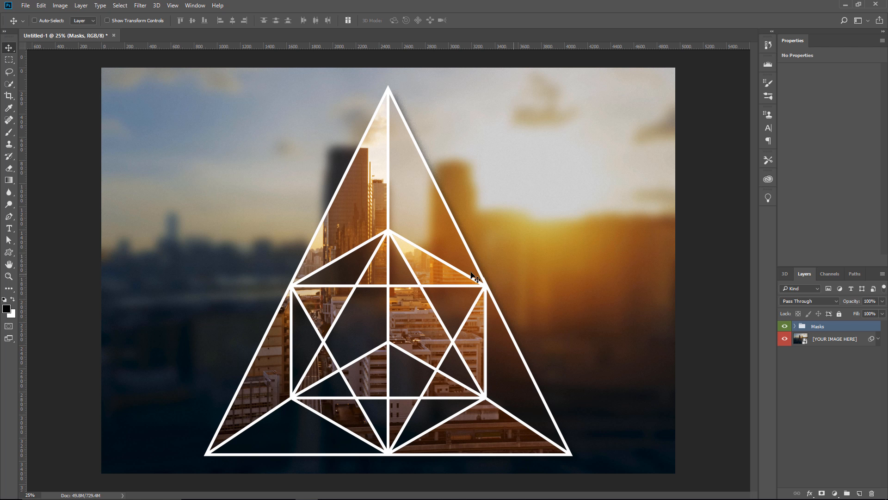
Expand the Masks group, hide Mask 1, and show Masks 2 to 5 one at a time, ending with only Mask 6 shown
left_click(795, 327)
left_click(785, 337)
left_click(785, 347)
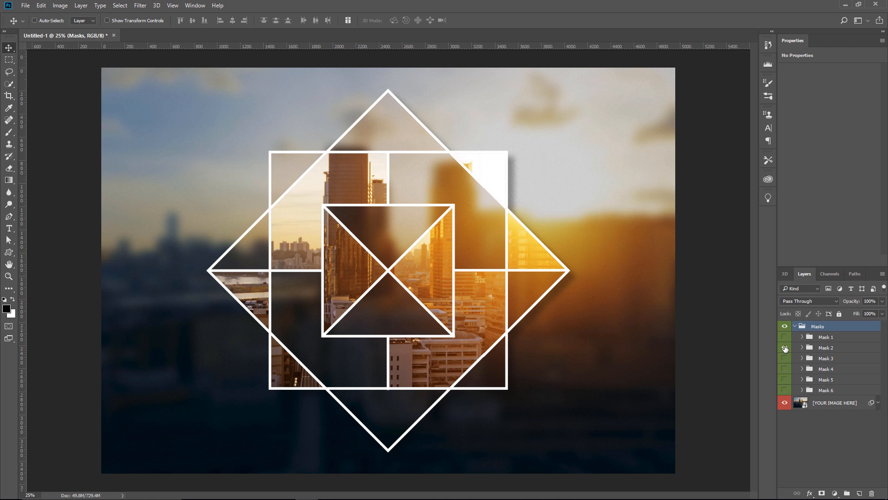
left_click(784, 347)
left_click(784, 358)
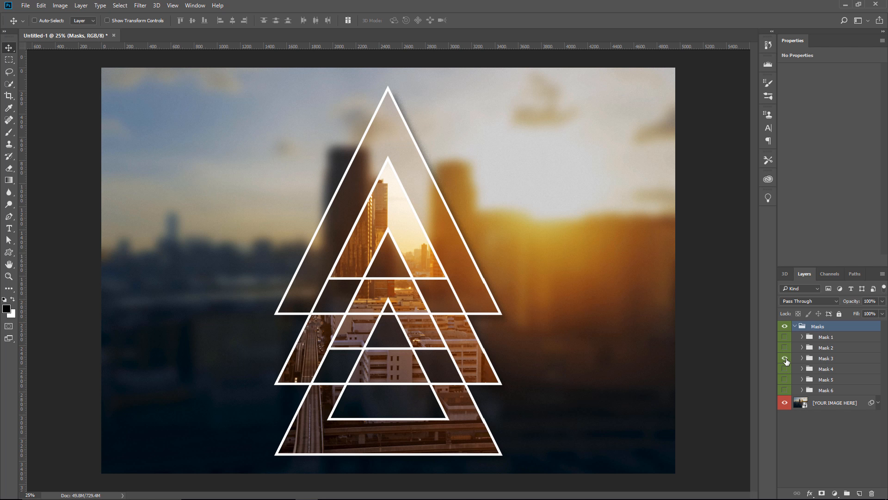
left_click(785, 359)
left_click(785, 369)
left_click(785, 369)
left_click(785, 380)
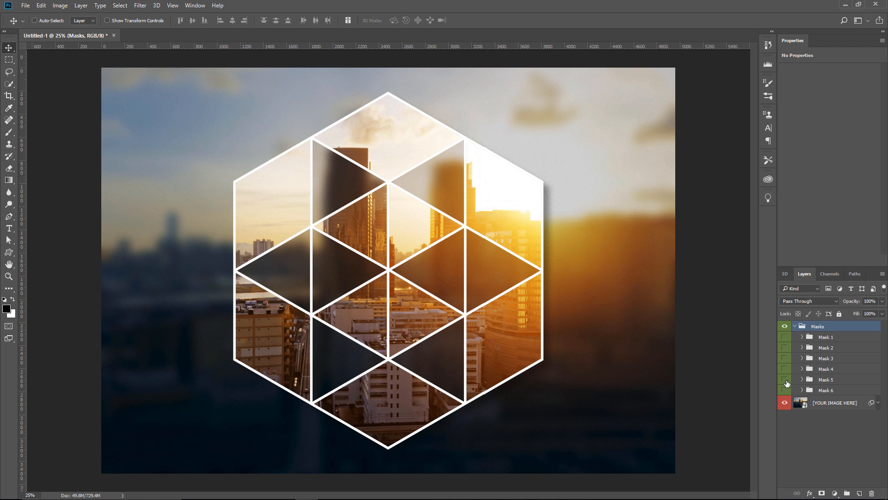
left_click(785, 379)
left_click(785, 390)
Try layering Masks 1 to 5 together with Mask 6, and hide those five masks again
left_click(785, 380)
left_click(785, 358)
left_click(784, 347)
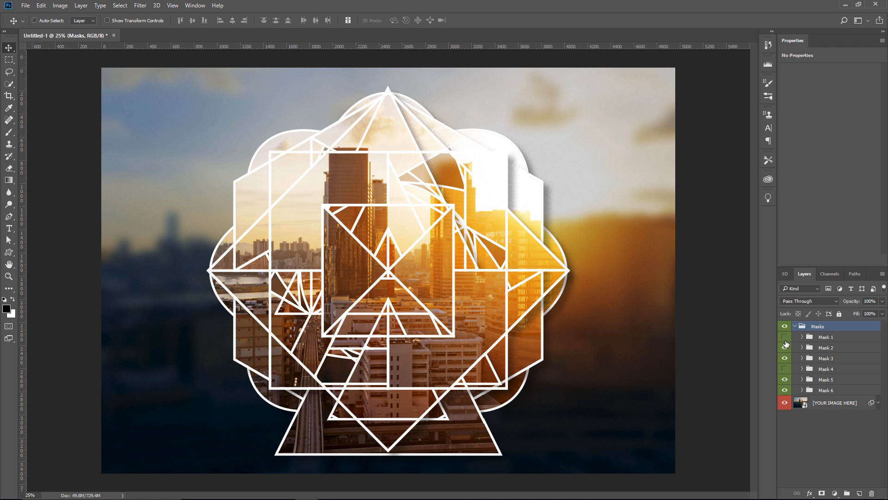
left_click(785, 339)
left_click(785, 370)
left_click_drag(785, 338, 786, 383)
left_click(785, 340)
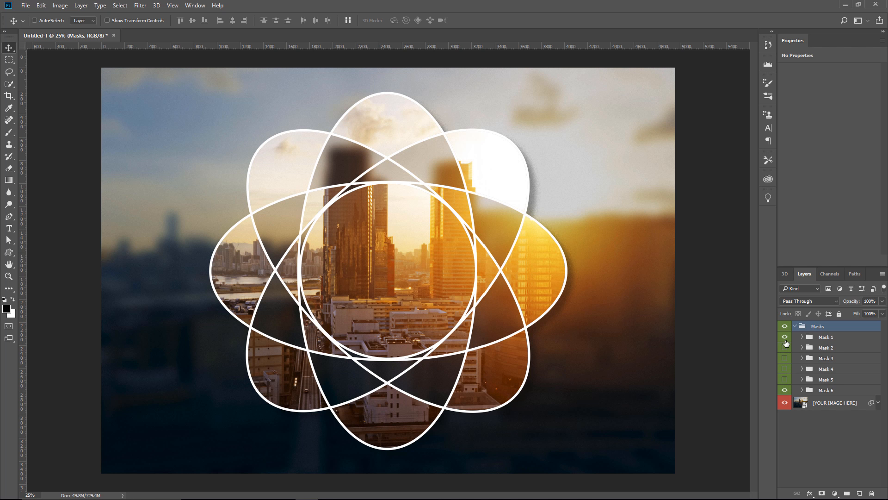
left_click(785, 340)
Combine Mask 4 with Mask 6, briefly trying other masks in the group and hiding them again
left_click(786, 361)
left_click(786, 361)
left_click(785, 372)
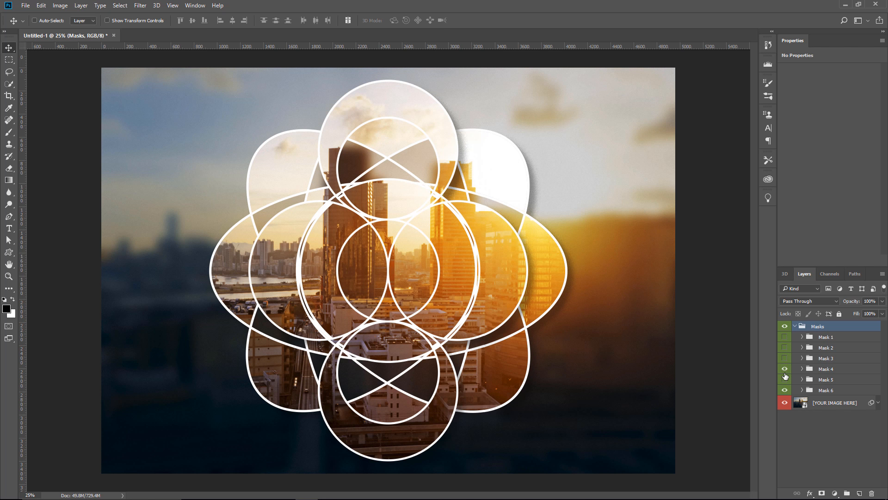
left_click(785, 379)
left_click(784, 358)
left_click(785, 358)
left_click(785, 347)
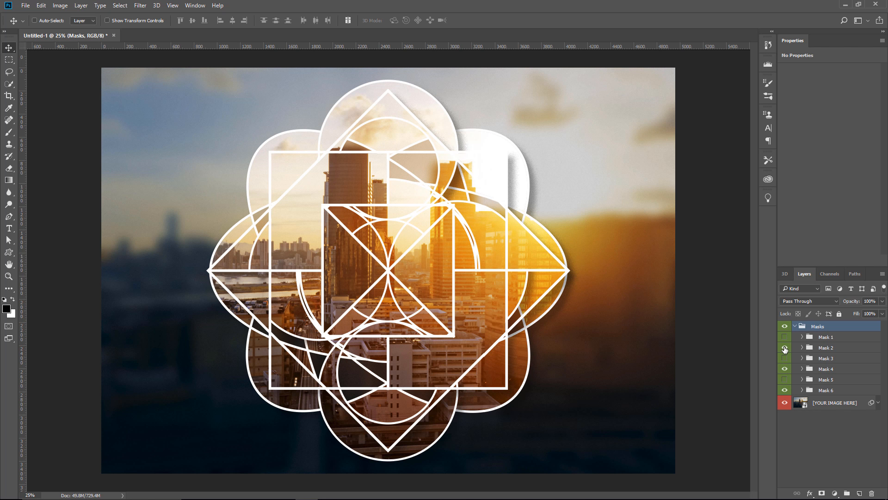
left_click(785, 348)
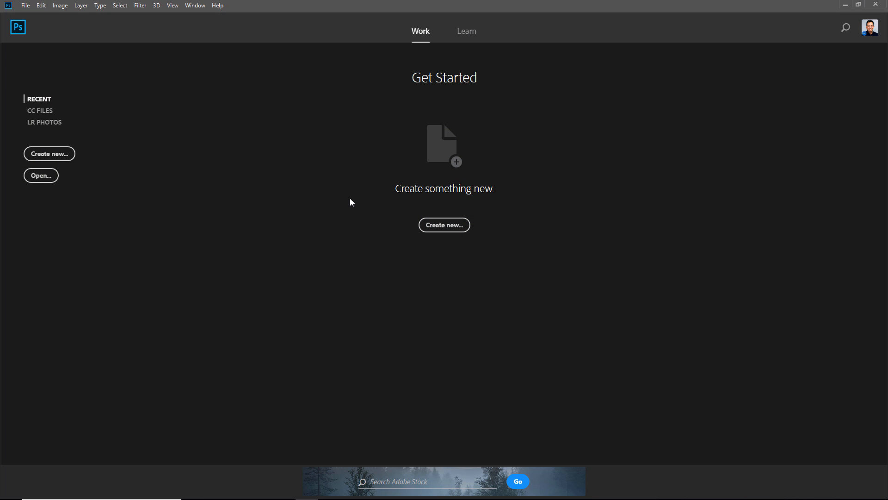
Create a 1920 x 1080 px, 72 ppi, 8-bit RGB document with a white background, and keep the rulers shown
left_click(448, 228)
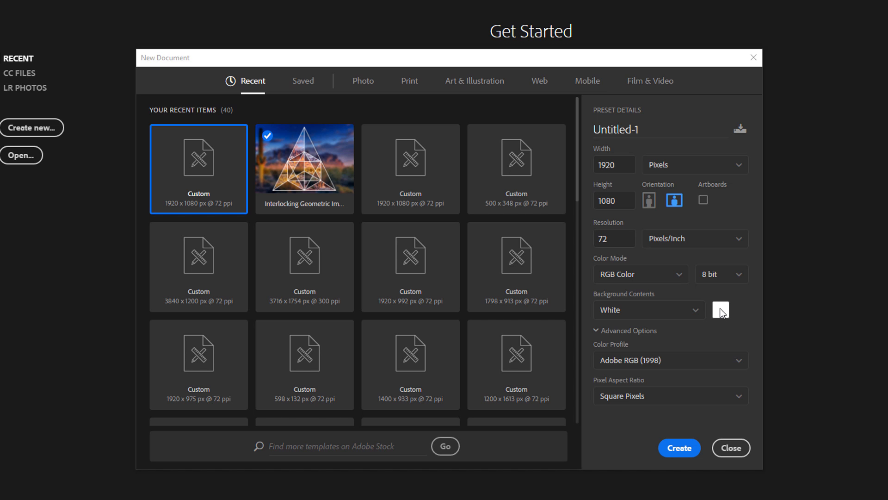
left_click(628, 313)
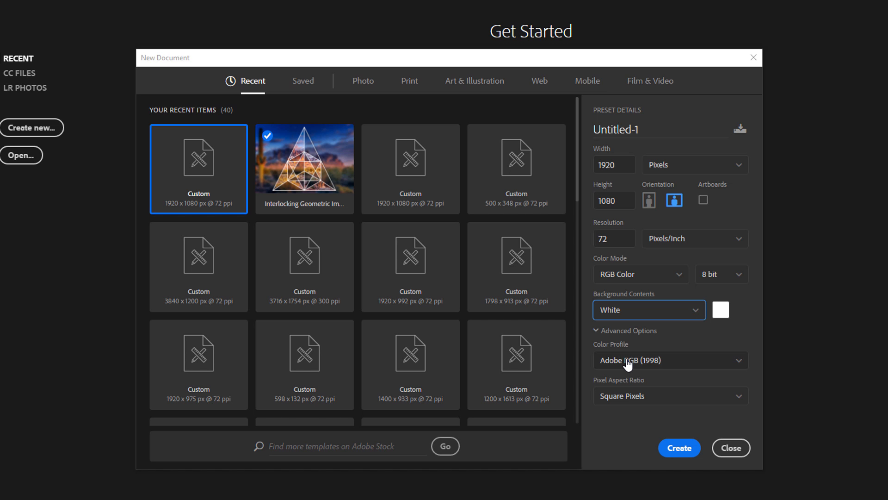
left_click(680, 448)
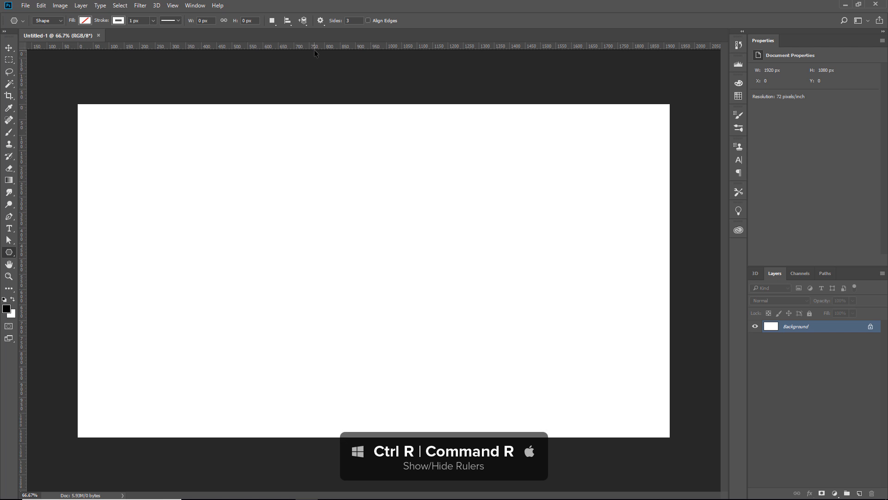
key("ctrl+r")
key("ctrl+r")
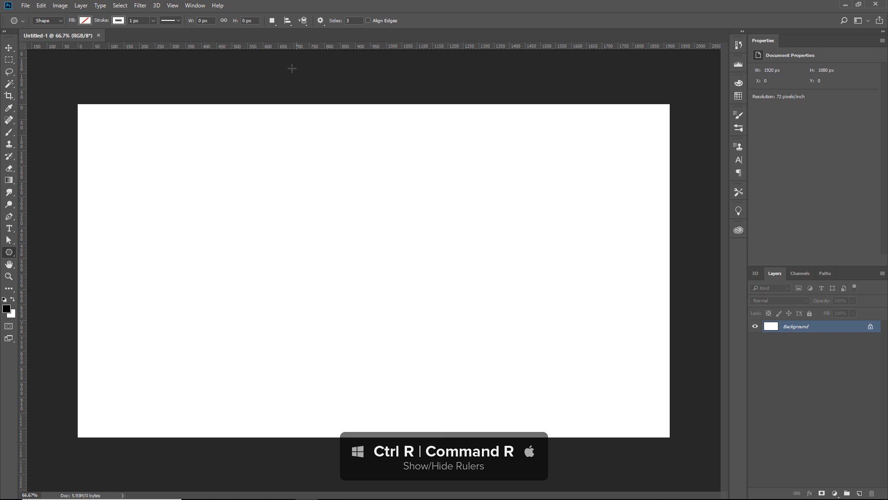
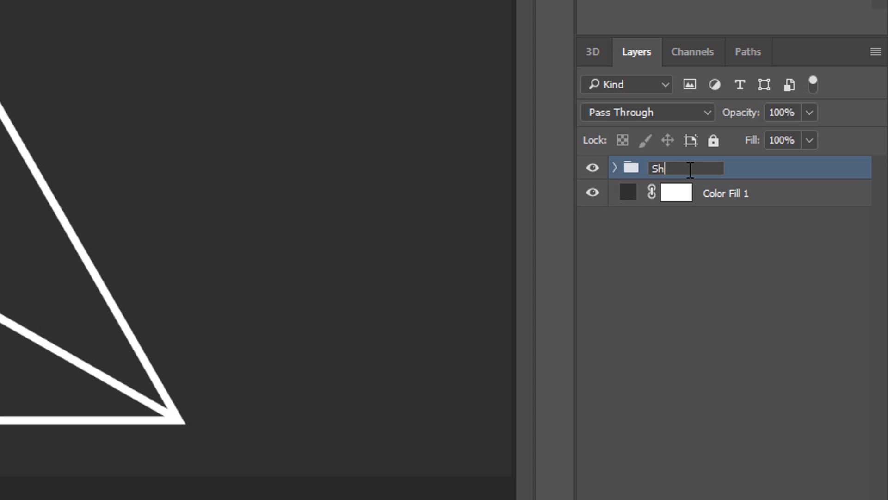
Name the group Shape and add a new layer named Image above it
key("Return")
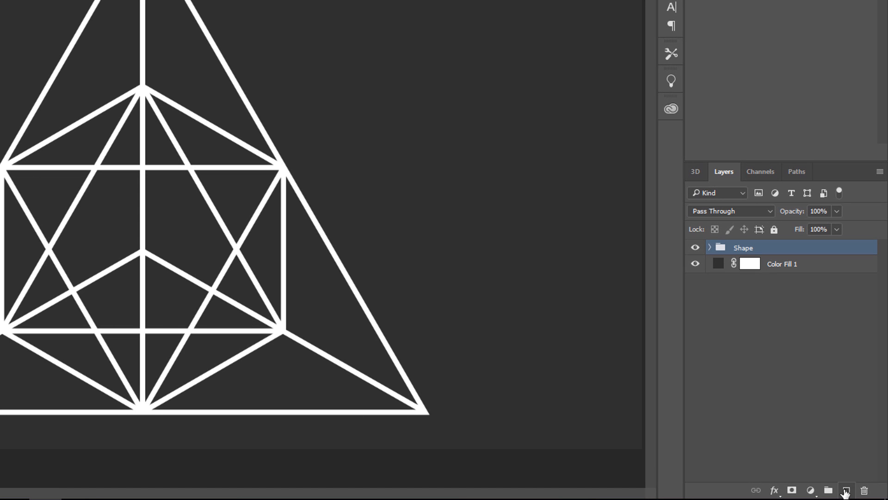
left_click(846, 491)
double_click(749, 249)
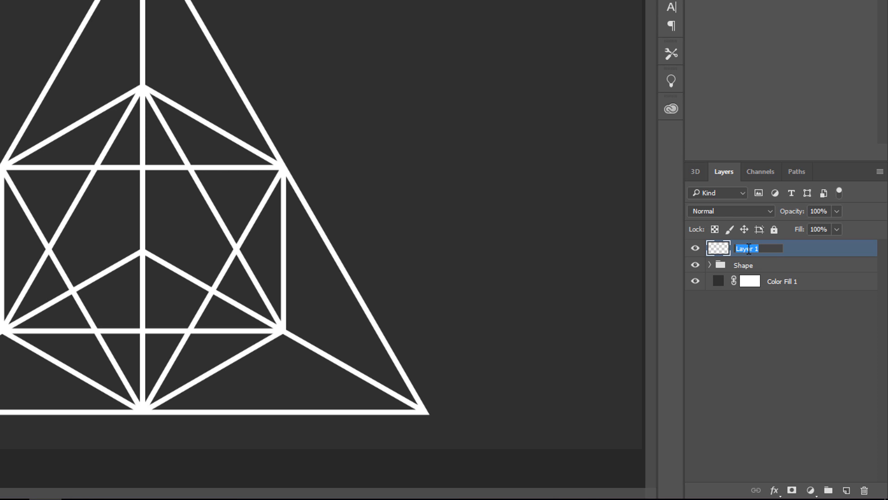
type("Image")
left_click(760, 348)
Convert the Image layer to a smart object and duplicate it
left_click(767, 253)
right_click(768, 252)
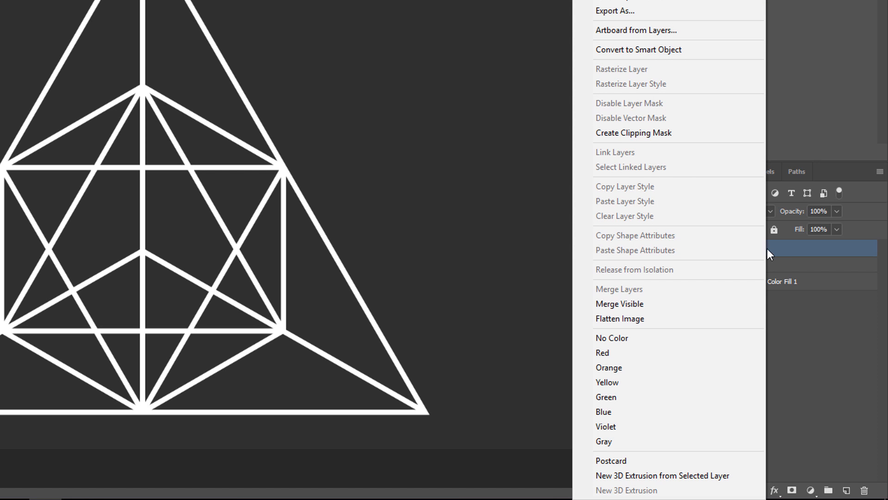
left_click(662, 51)
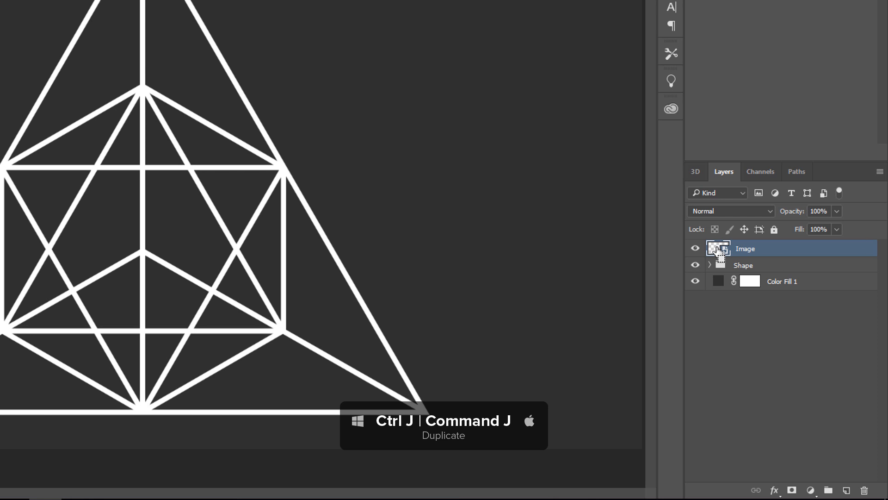
key("ctrl+j")
Rename the lower smart object Image - Background and the upper copy Image - Foreground
double_click(747, 266)
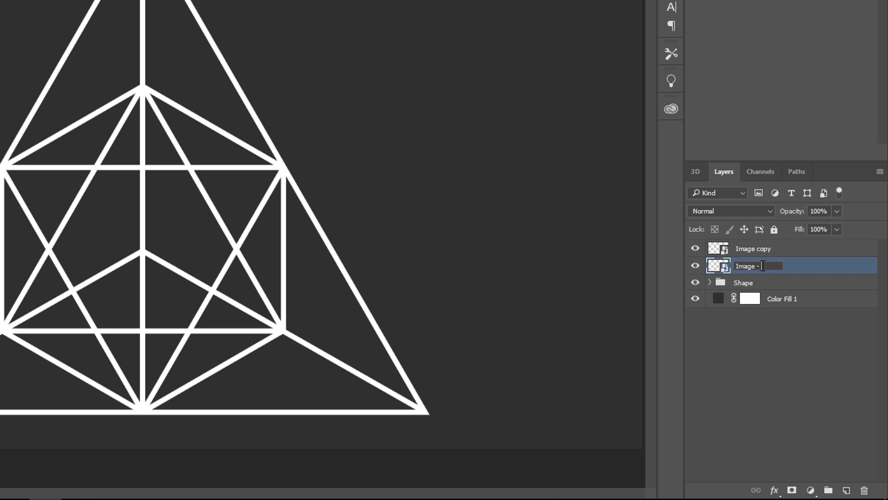
type("- Background")
double_click(759, 249)
left_click(763, 249)
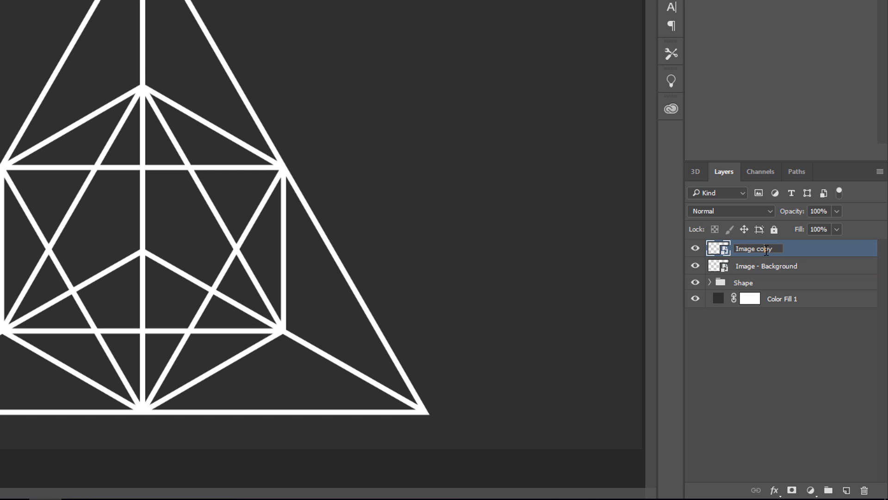
double_click(766, 249)
type("- Foreground")
left_click(817, 256)
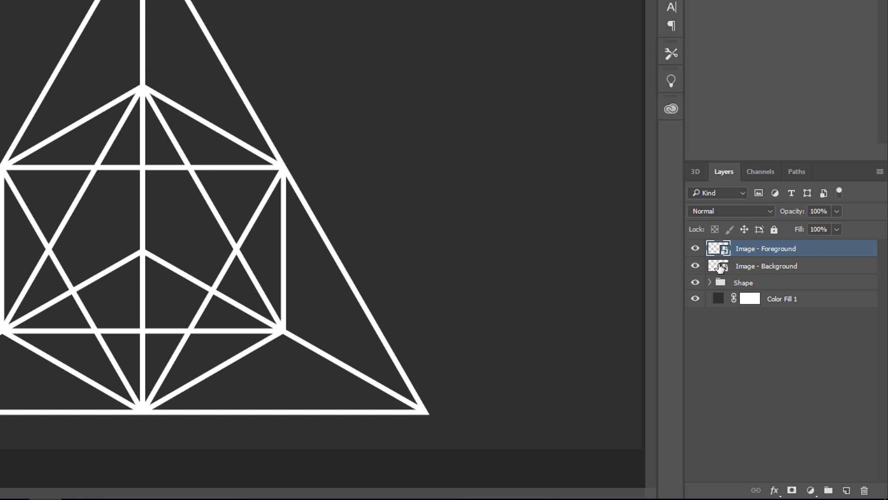
Move the Image - Background and Image - Foreground layers below the Shape group, with the foreground layer above the background
left_click_drag(720, 268, 729, 287)
left_click_drag(720, 253, 727, 277)
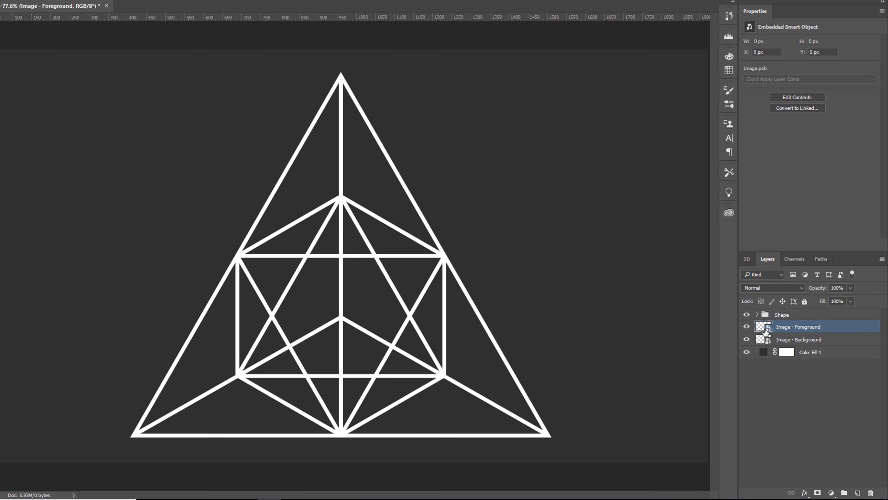
Open the Image - Background smart object's contents and place the library graphic Dramatic sunset on a modern metropolis, enlarged to fill the canvas
double_click(763, 340)
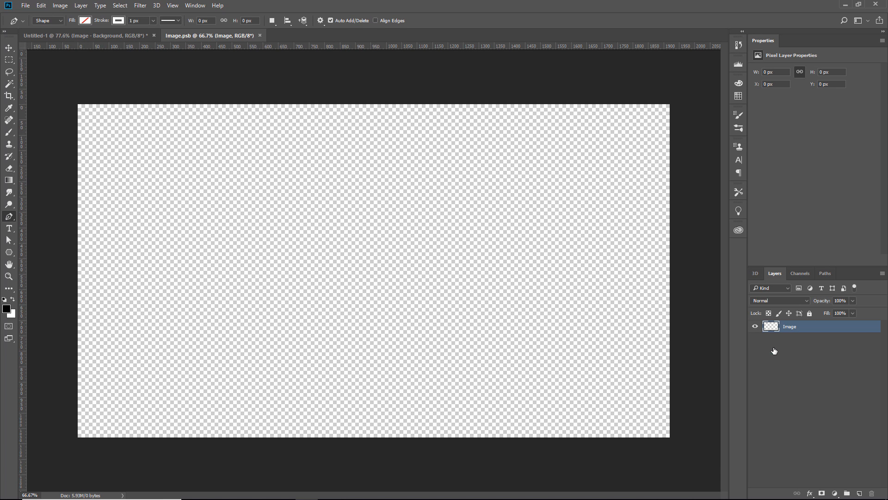
left_click(737, 233)
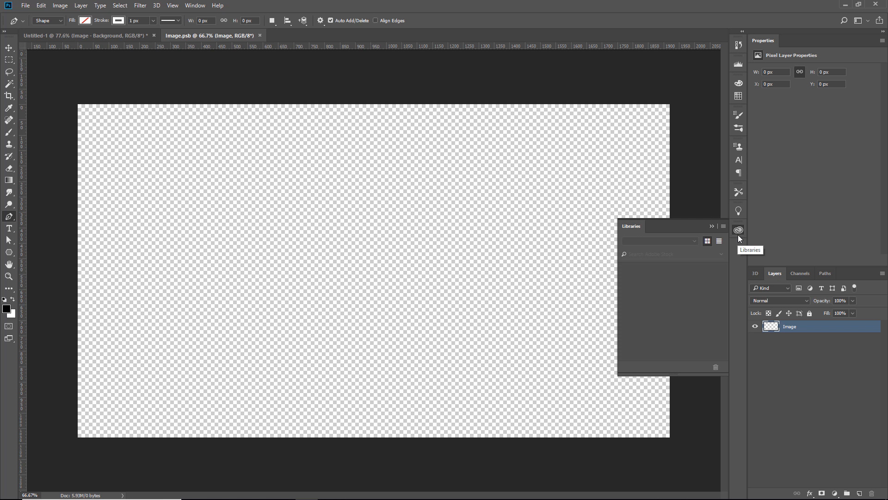
left_click_drag(651, 313, 285, 288)
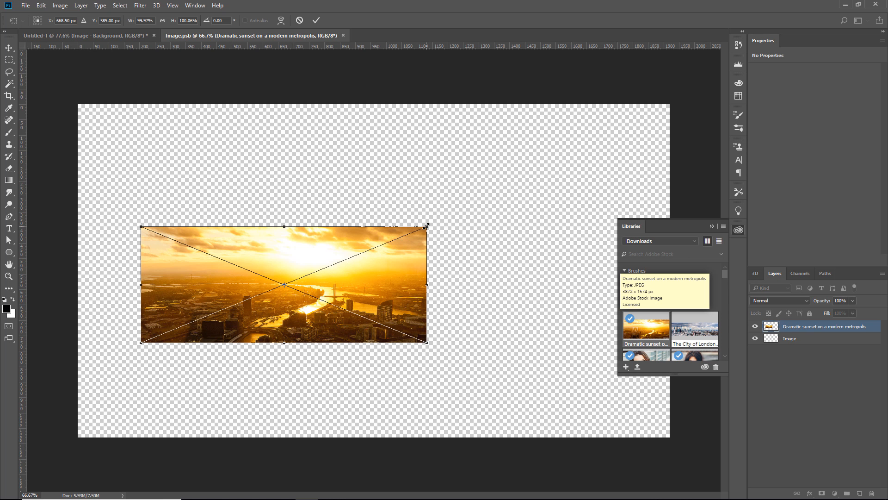
left_click_drag(427, 227, 719, 107)
left_click_drag(493, 246, 543, 232)
key("p")
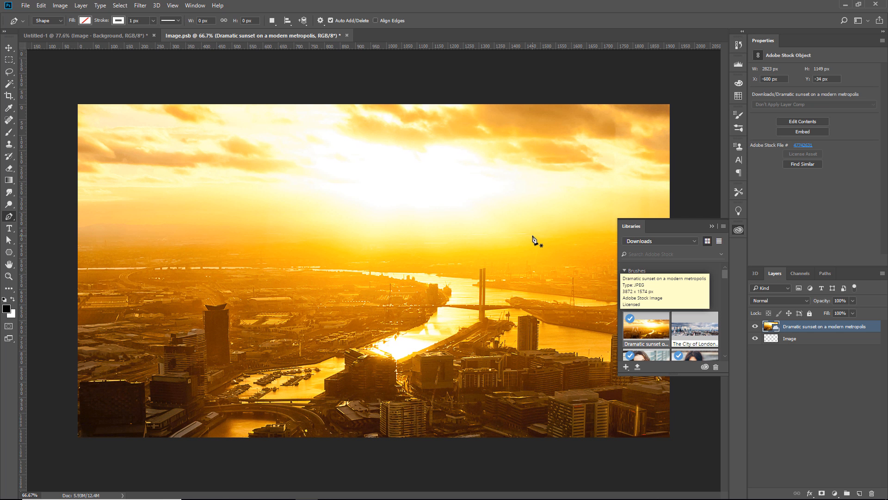
Close Image.psb with its changes saved and collapse the Libraries display
left_click(346, 35)
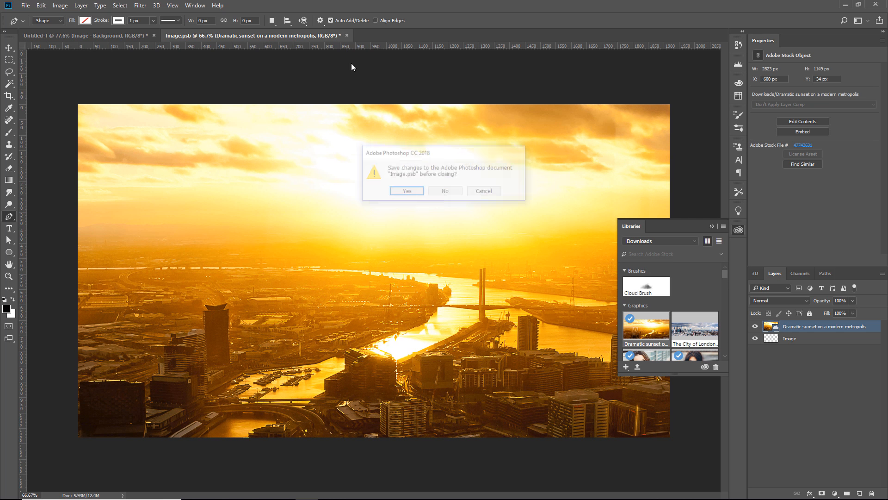
left_click(407, 190)
left_click(712, 227)
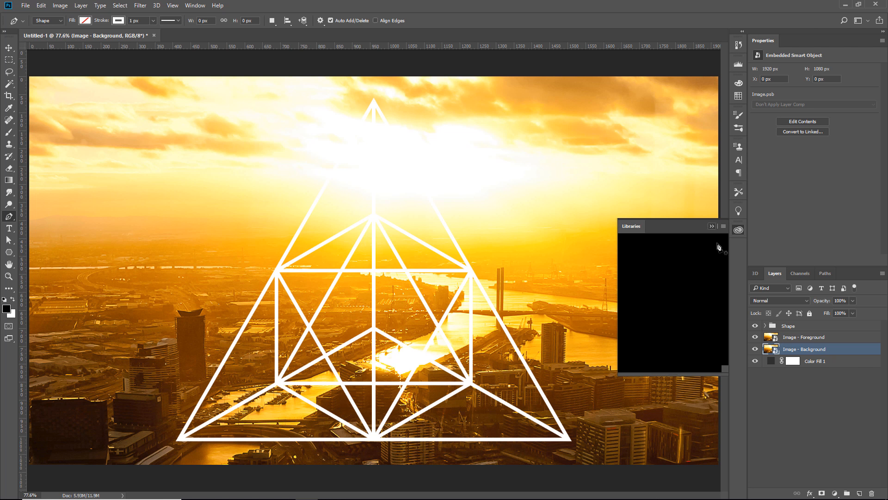
Hide the Image - Foreground layer and toggle Image - Background off and on, leaving the background photo shown
left_click(756, 336)
left_click(755, 348)
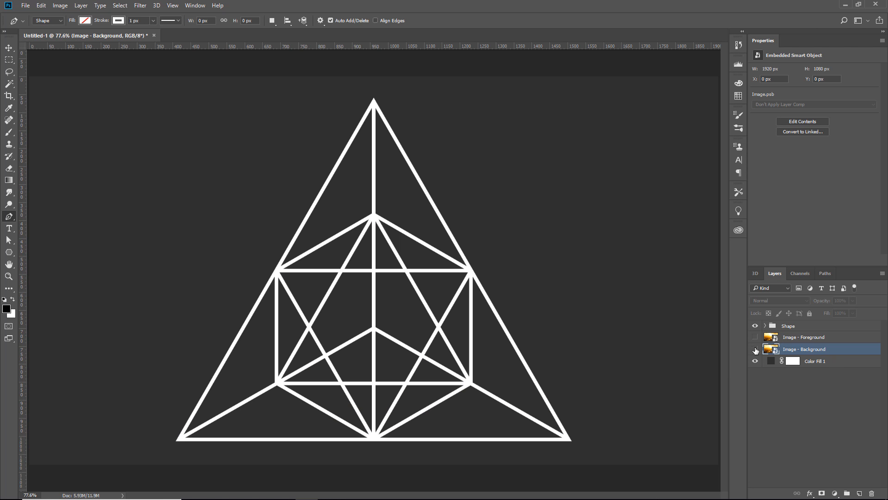
left_click(755, 349)
left_click(755, 350)
left_click(755, 350)
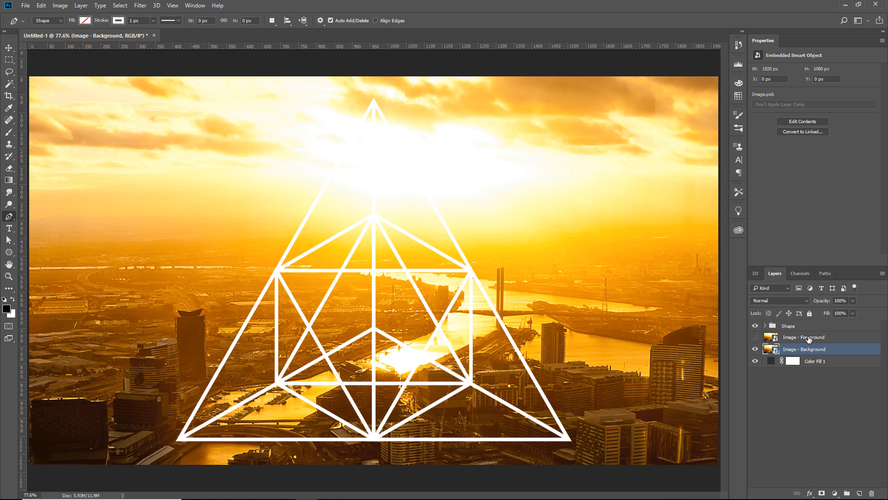
left_click(755, 349)
left_click(755, 349)
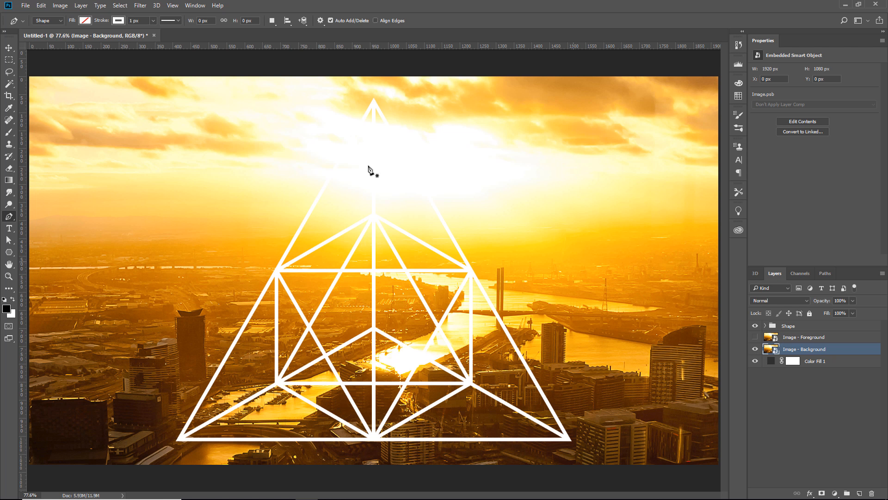
Apply a Gaussian Blur smart filter with a radius of 16.6 pixels to the Image - Background layer
left_click(141, 6)
mouse_move(158, 108)
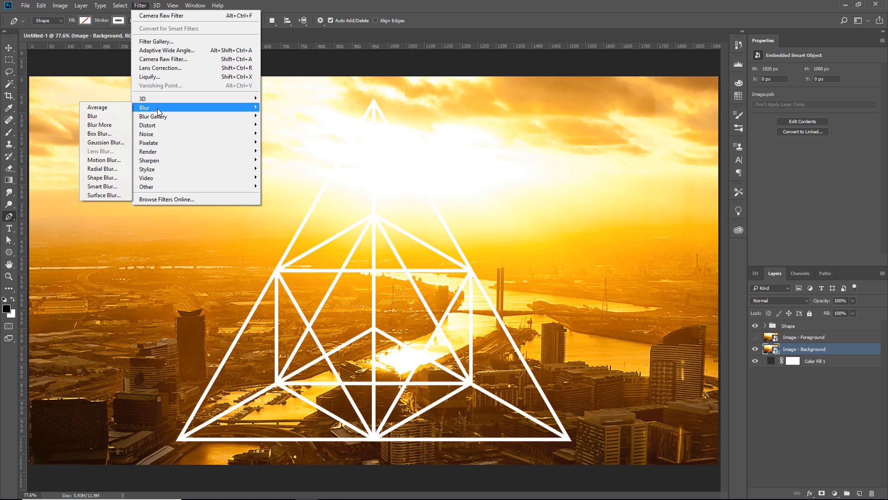
left_click(113, 143)
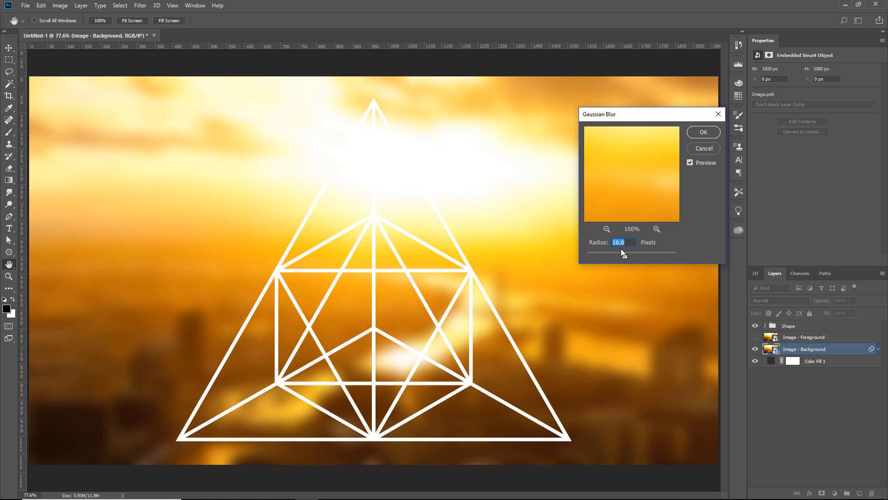
left_click(707, 135)
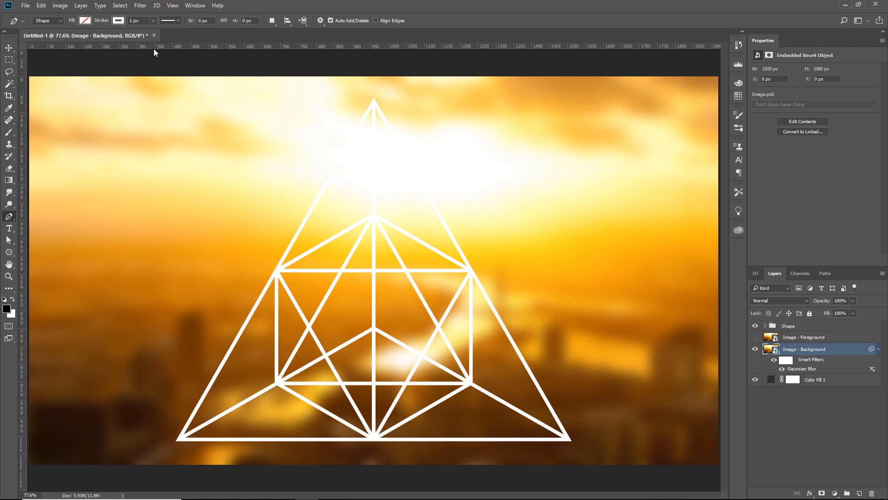
Start a Camera Raw Filter on the Image - Background layer with Shadows at -84 and Highlights at -34
left_click(140, 6)
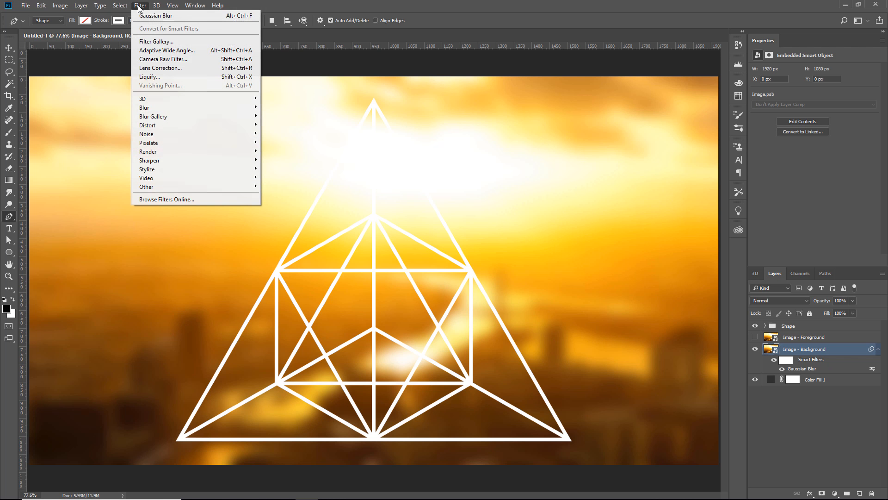
left_click(163, 62)
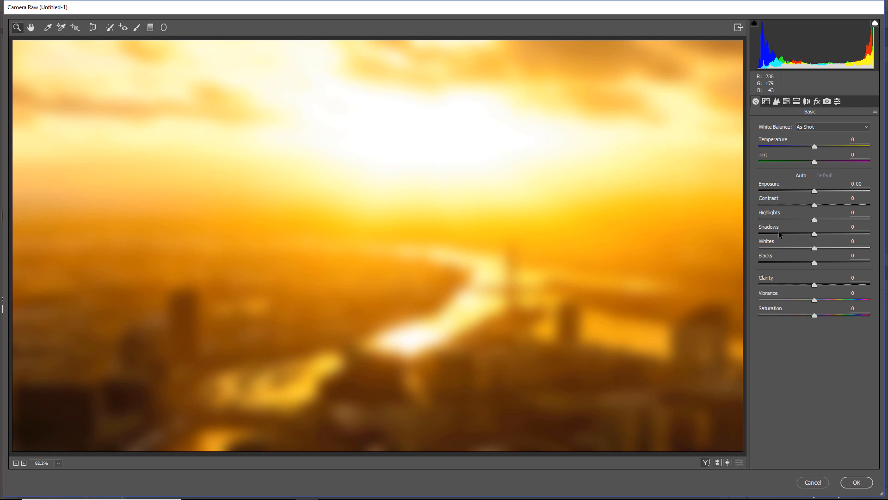
left_click_drag(814, 234, 764, 237)
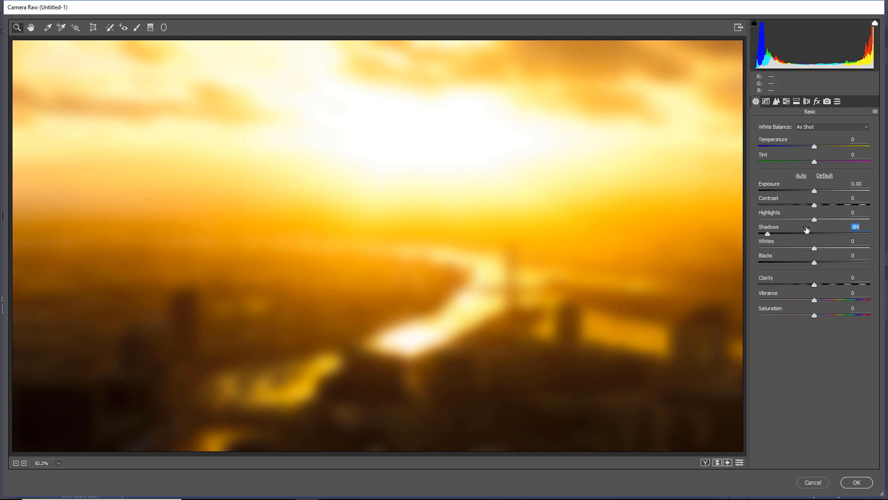
left_click_drag(815, 219, 796, 221)
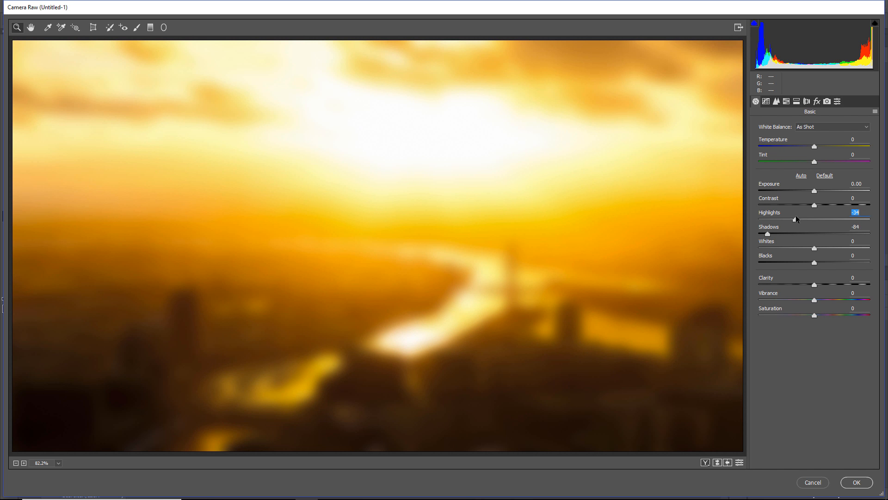
Add a Grain amount of 30 and a Post Crop Vignetting amount of -24, and apply the Camera Raw Filter
left_click(817, 101)
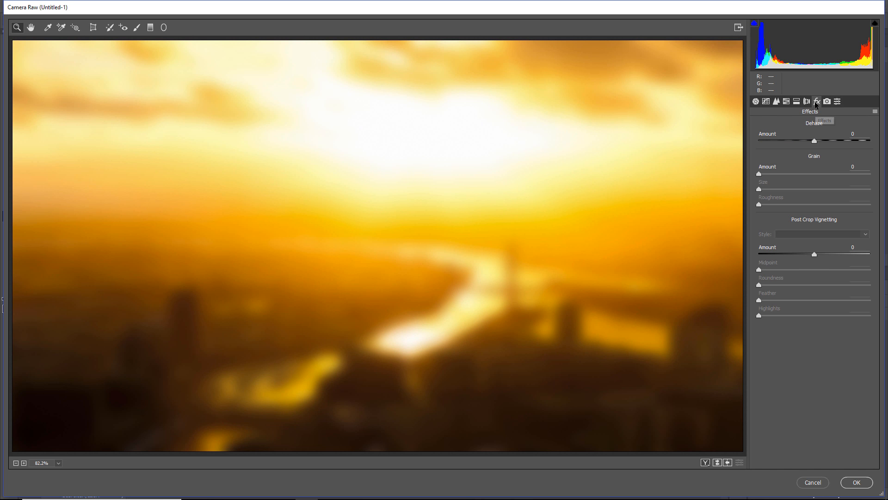
left_click_drag(759, 174, 793, 173)
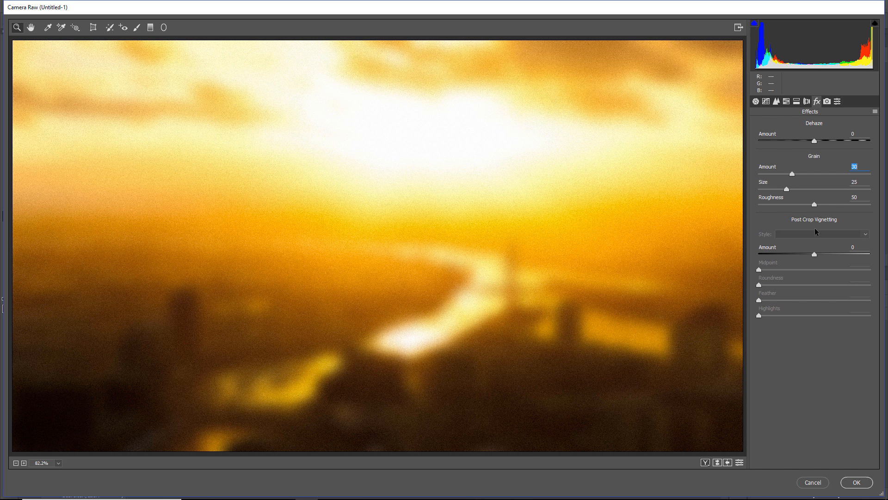
left_click_drag(816, 255, 802, 255)
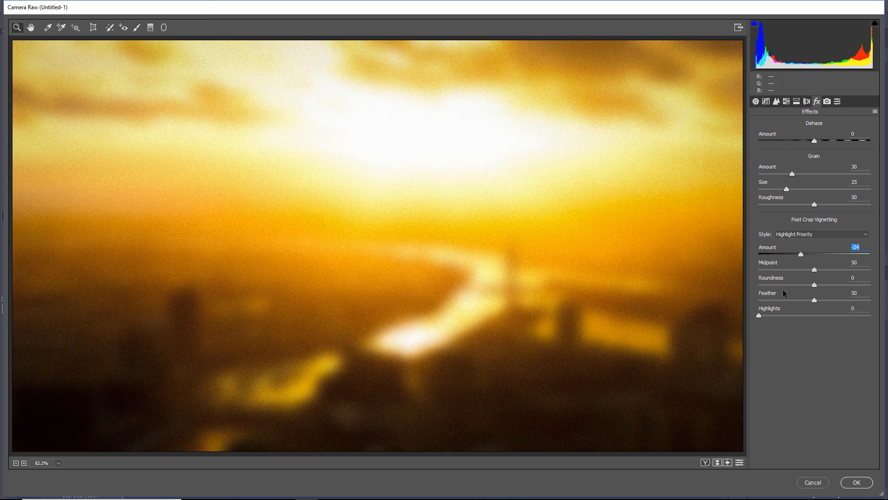
left_click(856, 483)
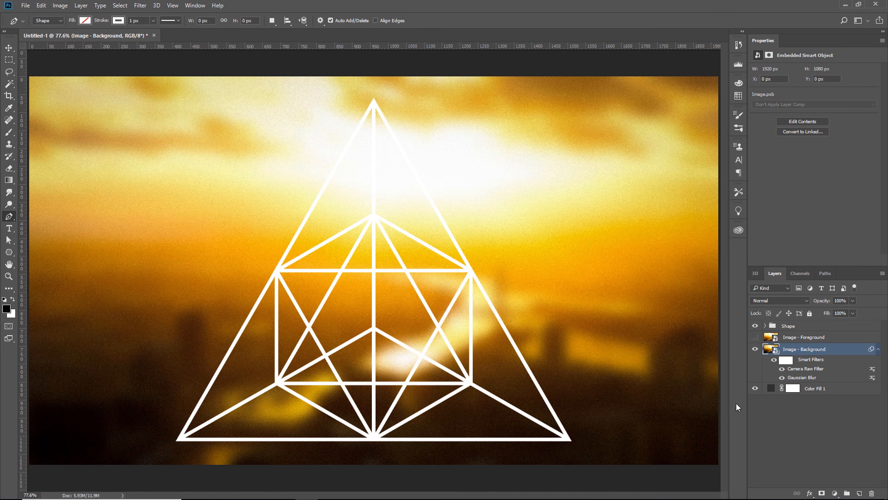
Show the Image - Foreground layer after comparing it with the blurred background, and add a black layer mask that hides it
left_click(755, 337)
left_click(755, 337)
left_click(754, 337)
left_click(755, 337)
left_click(755, 338)
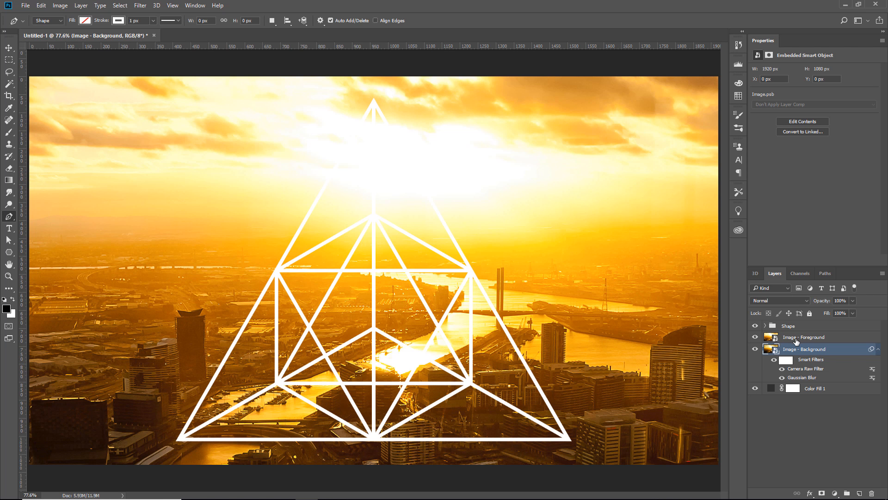
left_click(770, 342)
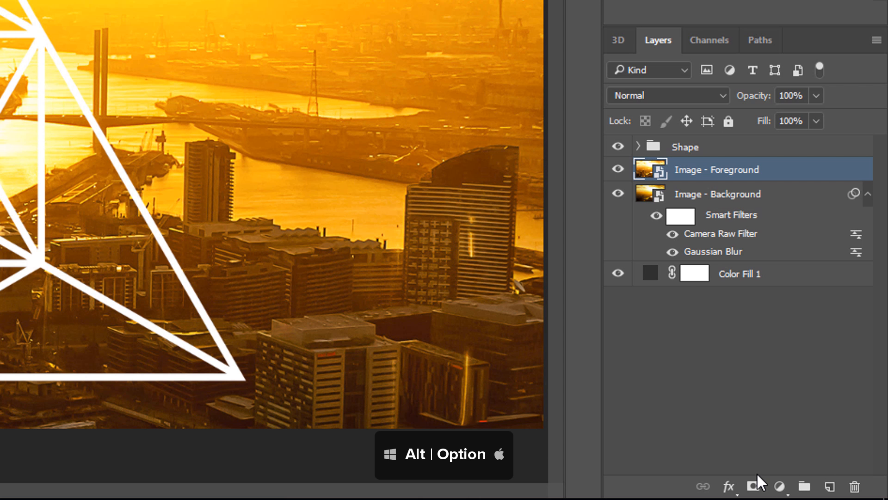
left_click(753, 486, "alt")
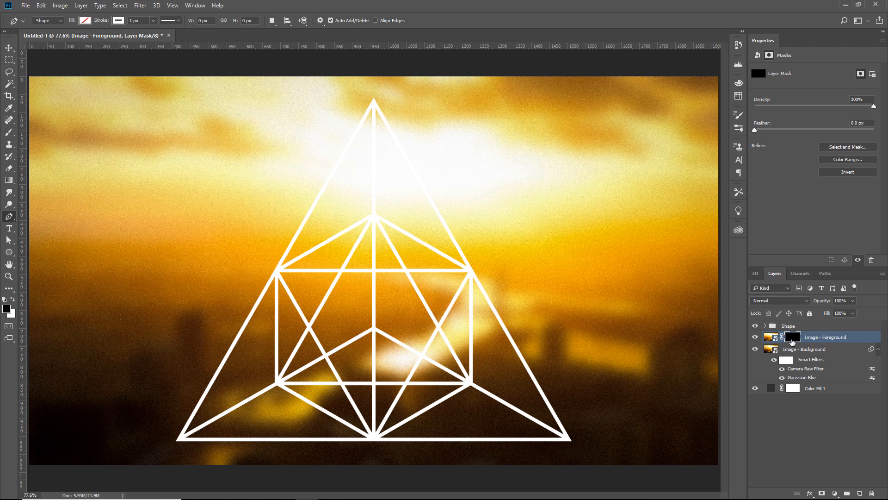
Hide the Image - Foreground and Image - Background layers, keeping the Shape group visible over the dark color fill
left_click(755, 326)
left_click(755, 326)
left_click(755, 325)
left_click(755, 326)
left_click(755, 337)
left_click(757, 349)
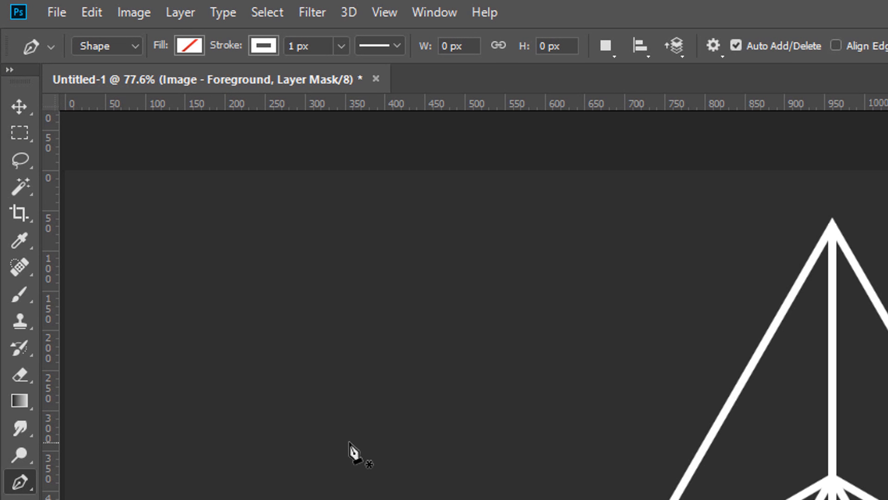
Select alternating enclosed areas of the triangular line figure with the contiguous Magic Wand at tolerance 32, sampling all layers
left_click_drag(21, 182, 130, 214)
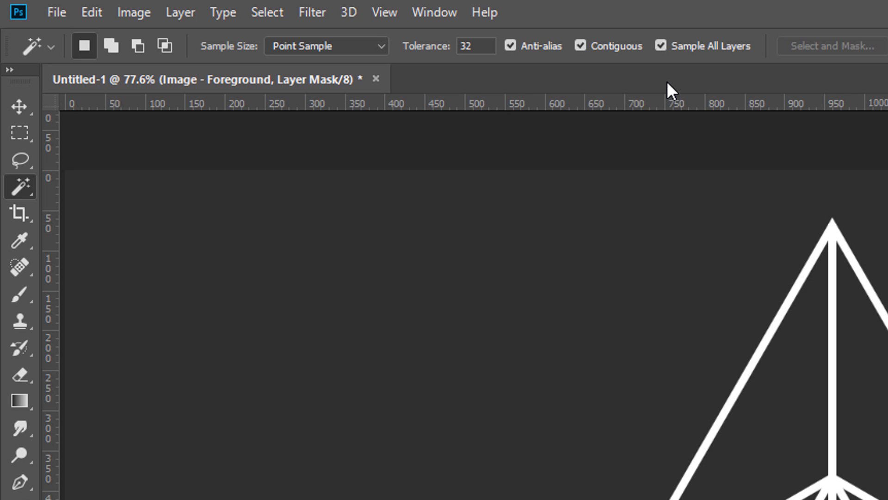
left_click(661, 45)
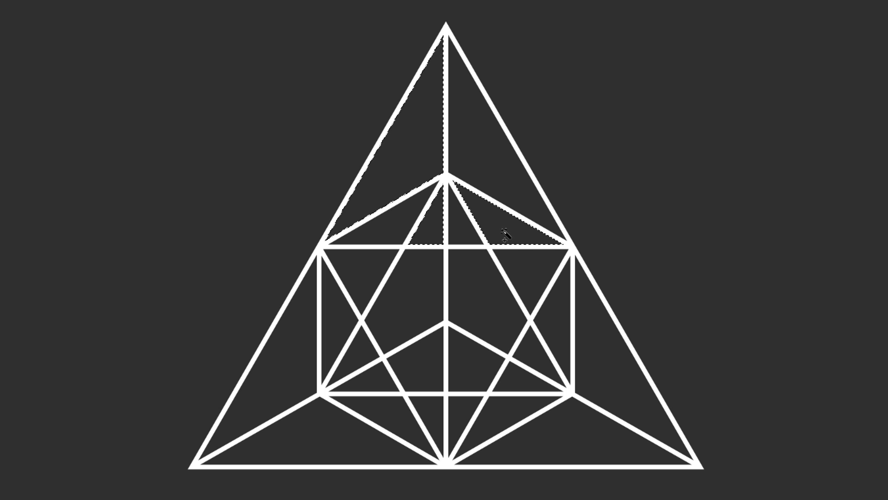
left_click(498, 290, "shift")
left_click(559, 334, "shift")
left_click(588, 436, "shift")
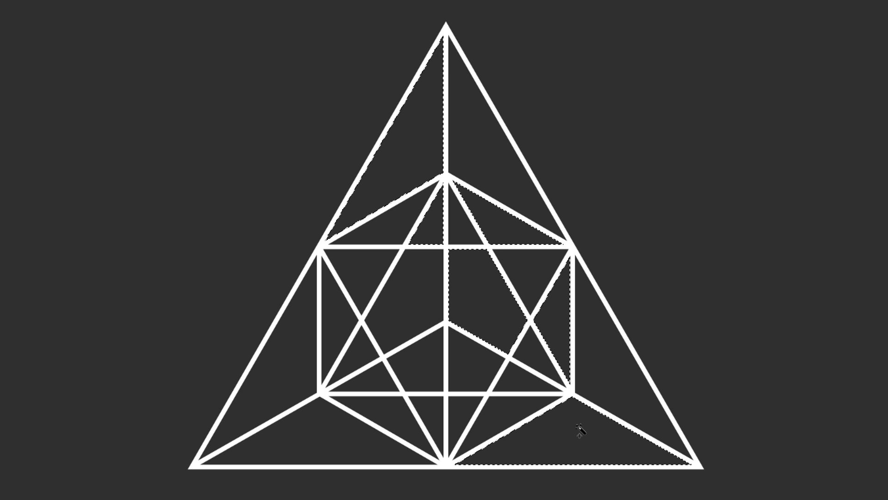
left_click(541, 385, "shift")
left_click(420, 374, "shift")
left_click(393, 411, "shift")
left_click(357, 364, "shift")
left_click(261, 365, "shift")
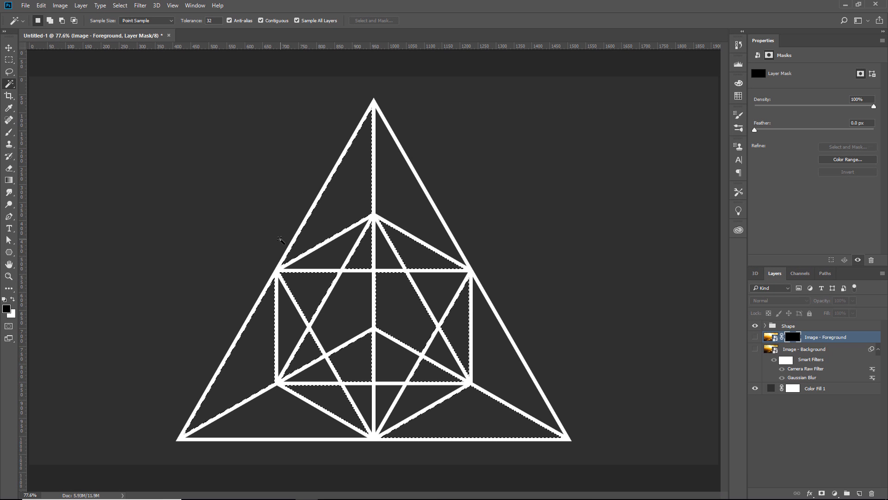
Expand the selection of the alternating enclosed areas by 3 pixels
left_click(120, 6)
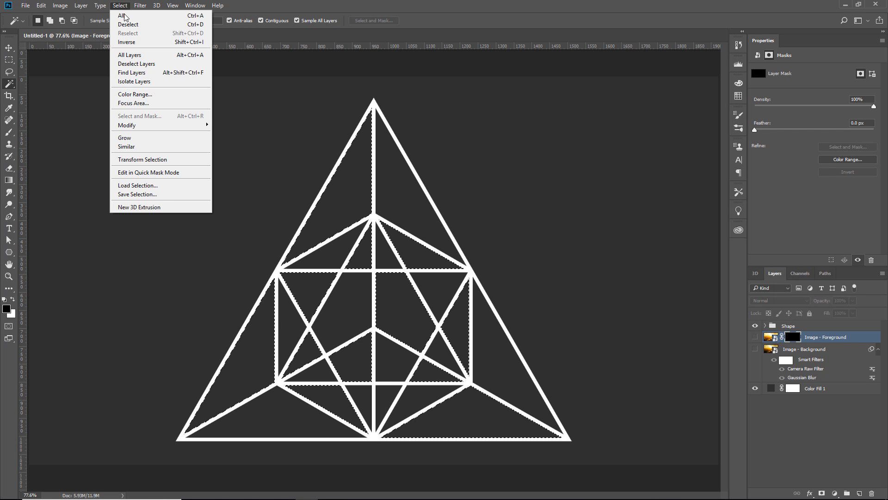
mouse_move(156, 127)
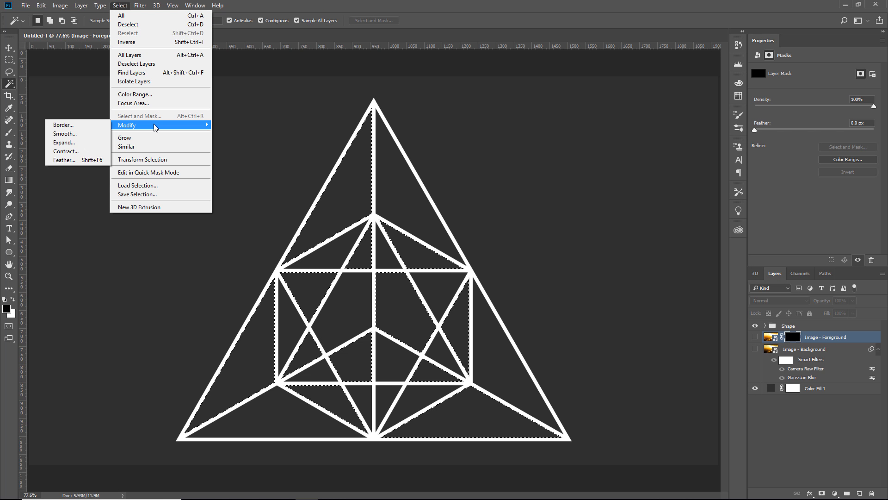
left_click(83, 143)
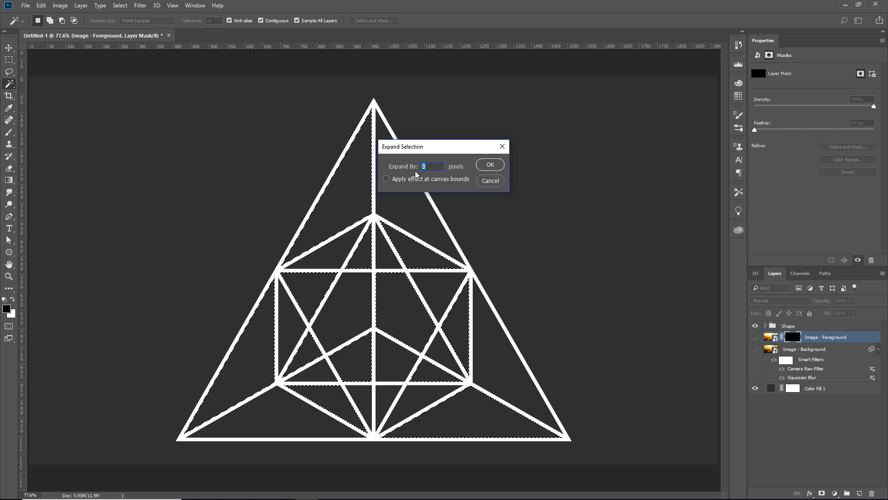
left_click(491, 173)
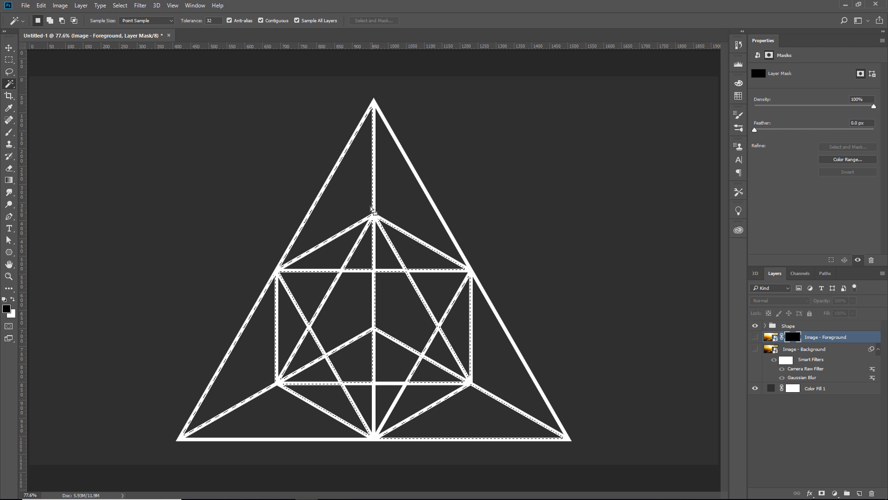
Show both image layers, fill the selected areas of the Image - Foreground layer mask with the white background color, and deselect
left_click(755, 337)
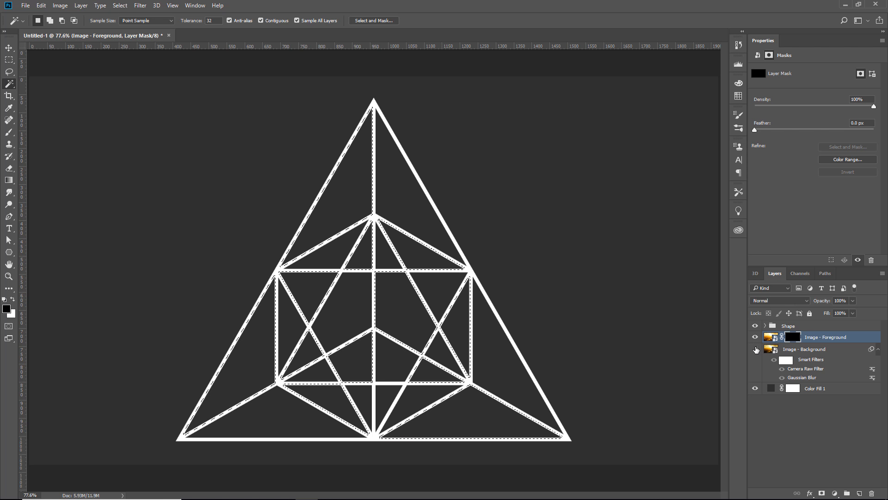
left_click(756, 349)
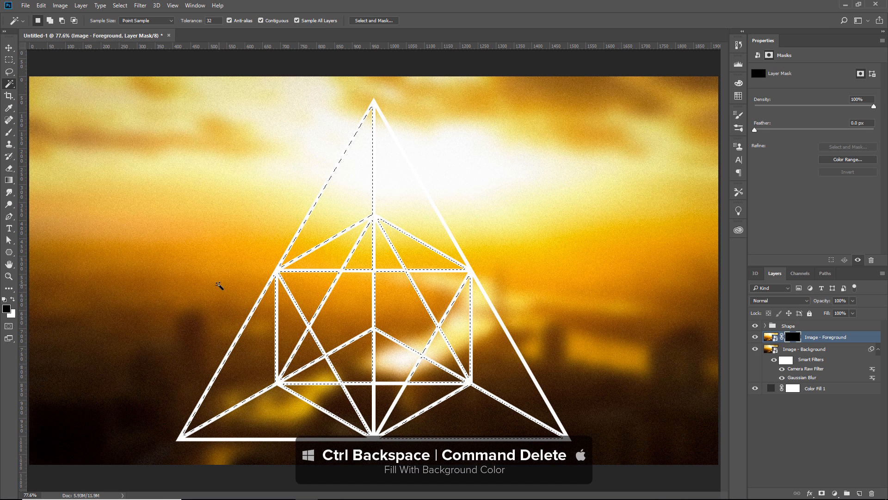
key("ctrl+BackSpace")
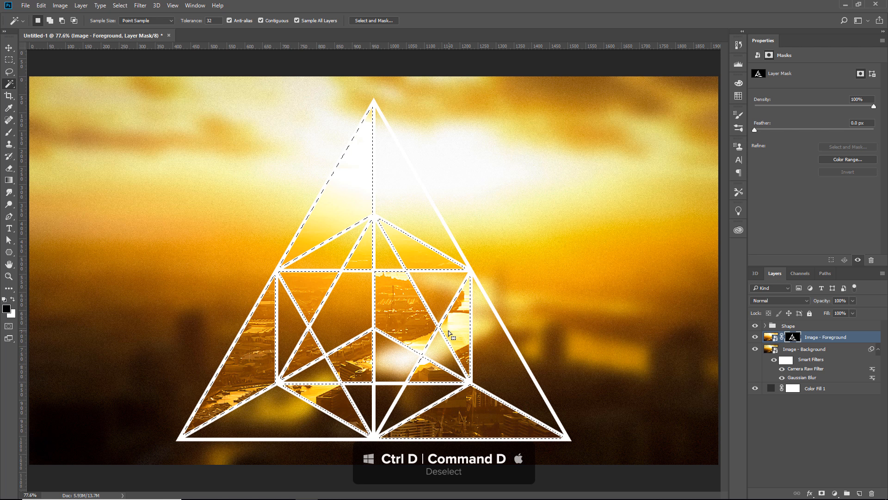
key("ctrl+d")
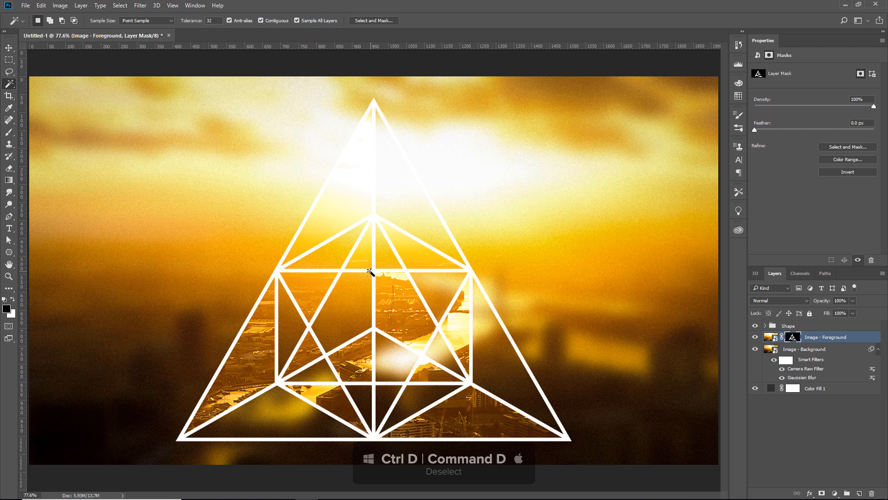
left_click(755, 339)
left_click(755, 339)
Open the contents of the Image - Background smart object and place the Hong Kong City Sunset photo from the Downloads library
left_click(877, 350)
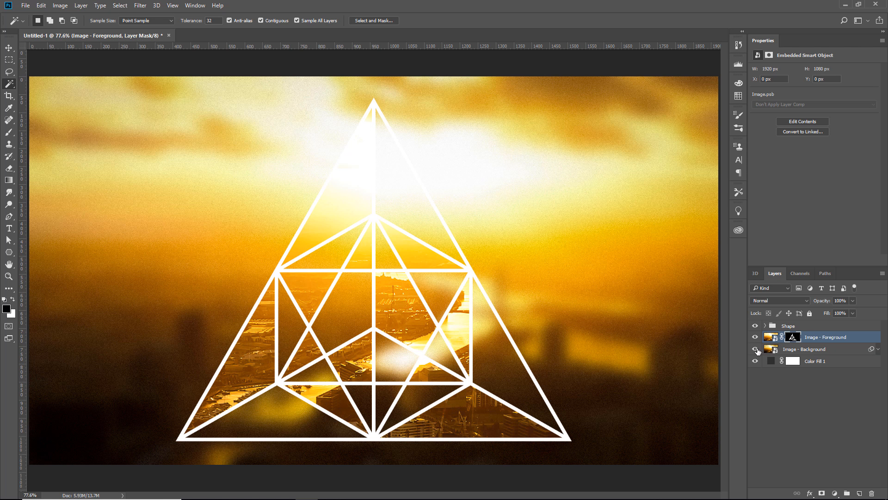
double_click(770, 350)
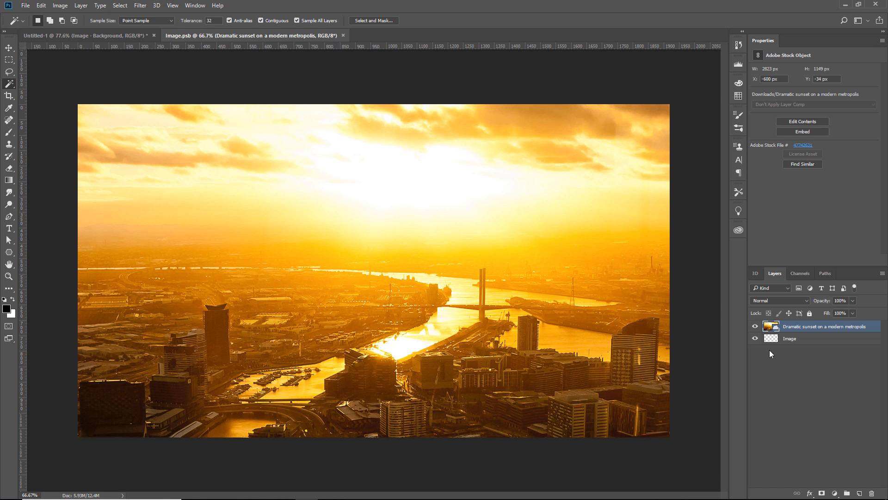
left_click(735, 229)
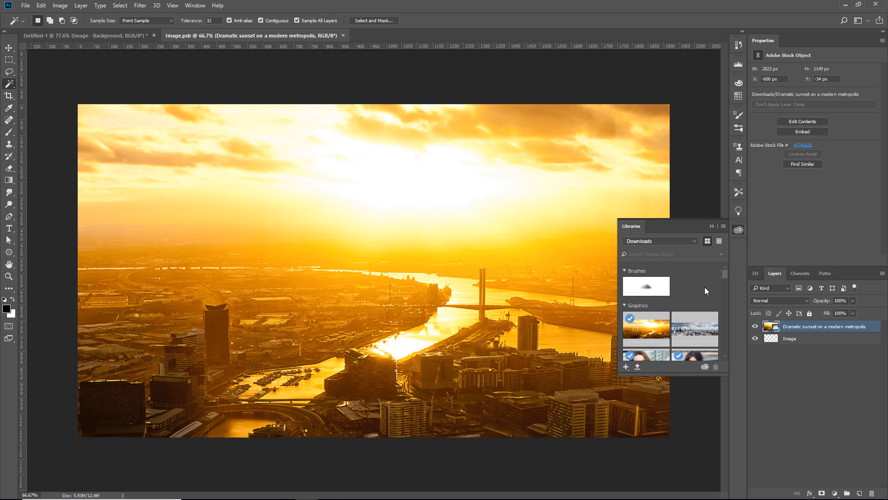
scroll(704, 288, "down", 4)
scroll(703, 287, "down", 5)
left_click_drag(703, 288, 404, 291)
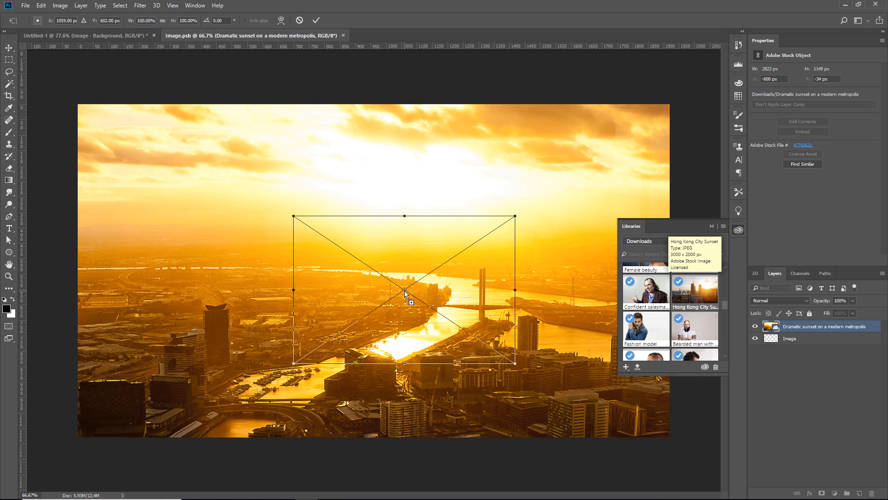
left_click(711, 227)
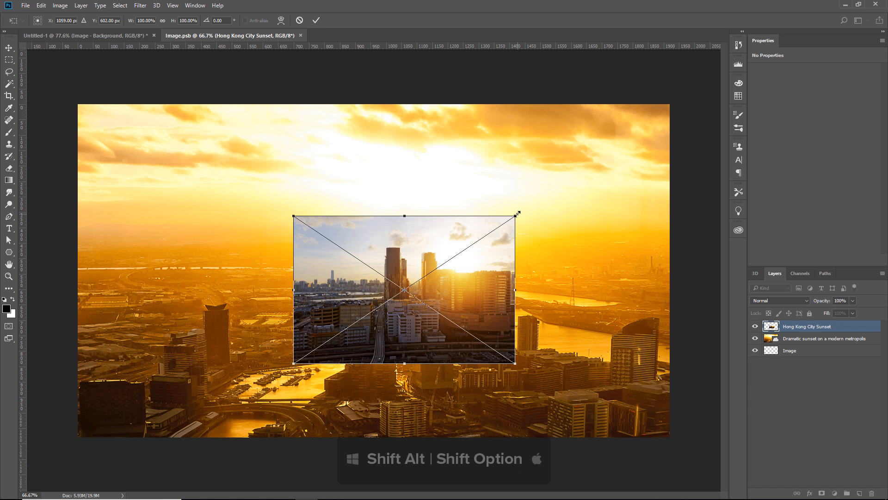
Scale the placed Hong Kong City Sunset photo proportionally to about 2044 x 1362 px, positioned to cover the whole canvas
left_click_drag(517, 216, 701, 139)
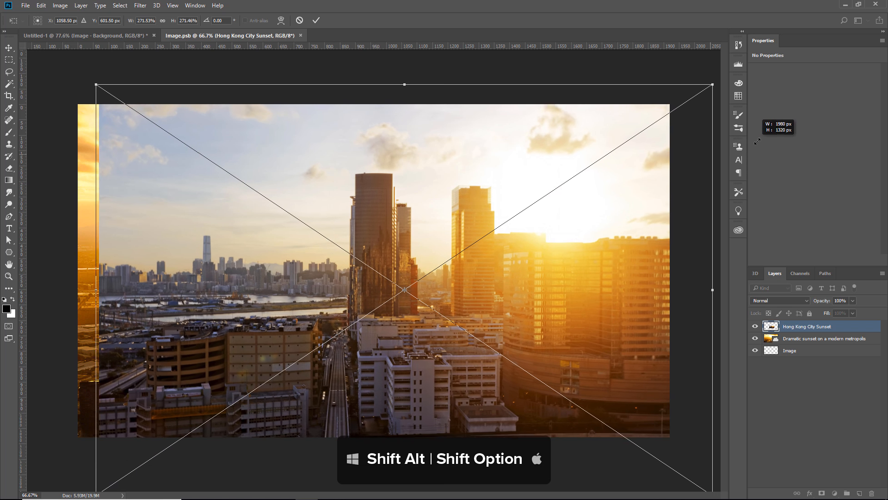
left_click_drag(661, 263, 653, 244)
key("Return")
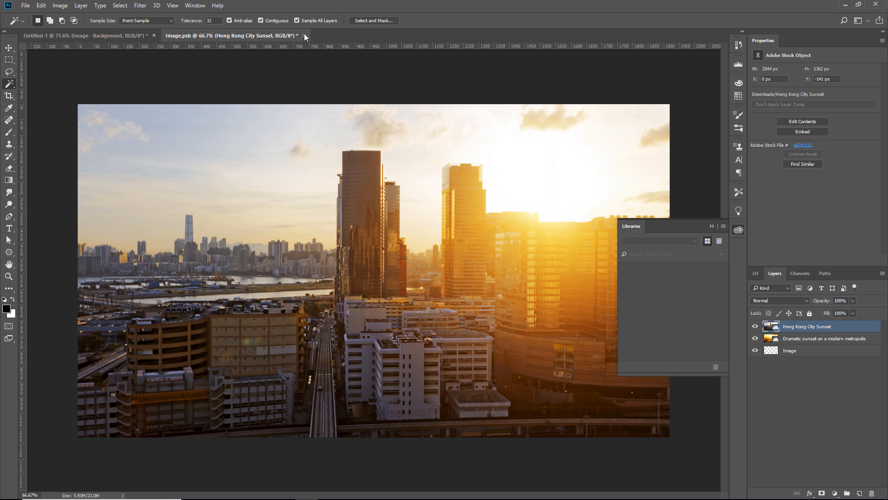
Close the Image.psb smart object document and save its changes
left_click(304, 35)
left_click(406, 192)
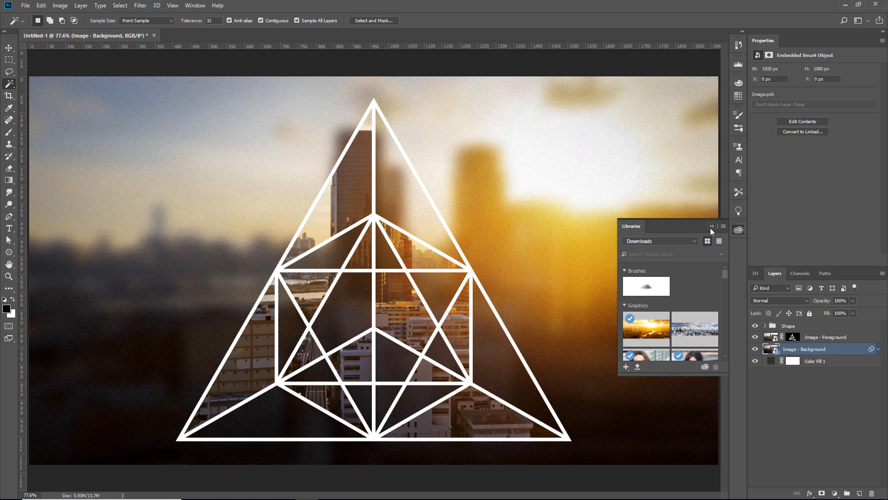
left_click(712, 226)
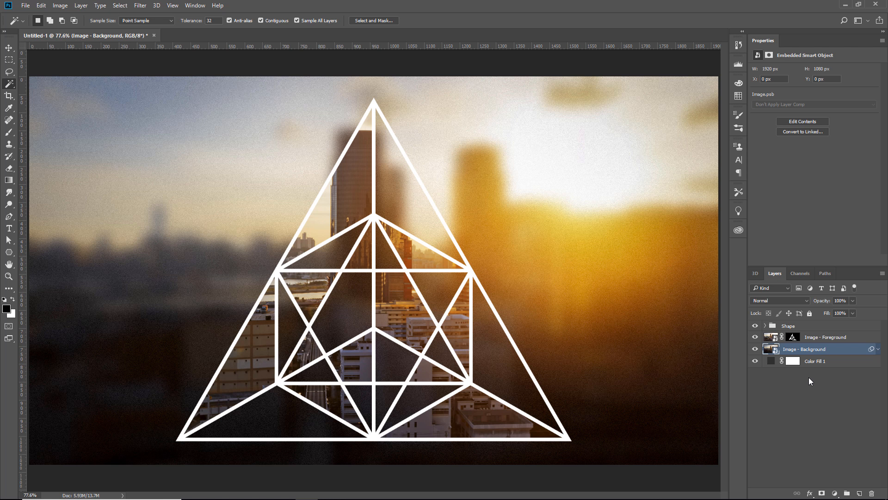
Apply a Selective Color adjustment to the Image - Background layer, setting Blacks to Cyan +20, Yellow -19 and Black +14
left_click(60, 5)
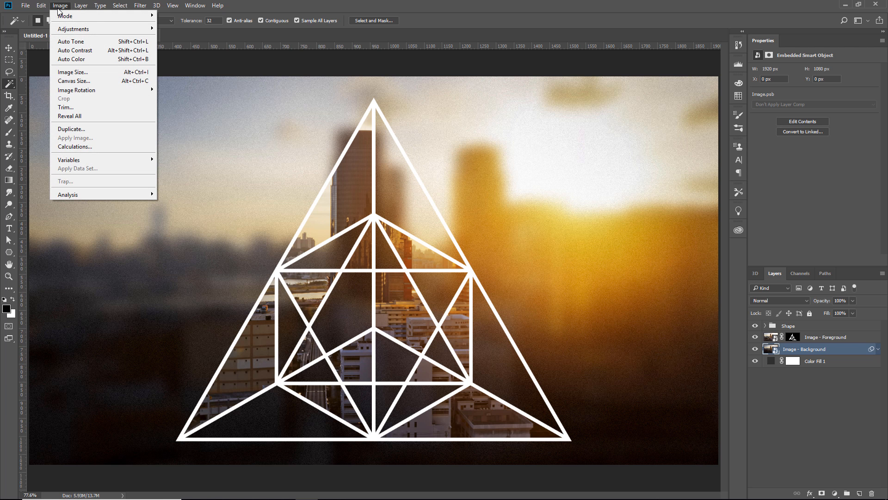
mouse_move(70, 29)
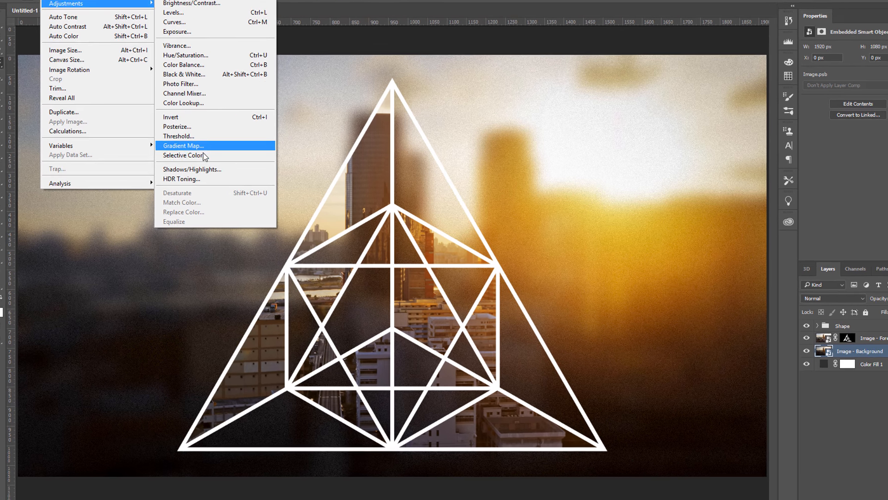
left_click(220, 167)
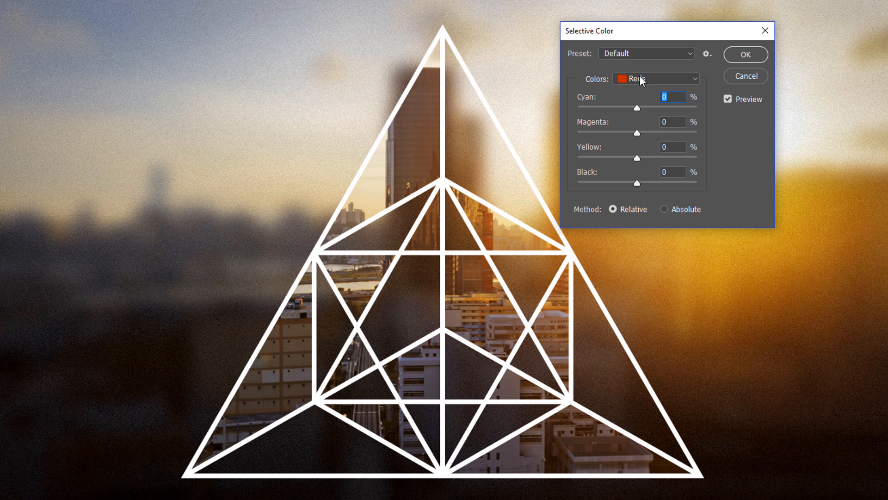
left_click(640, 79)
left_click(640, 184)
left_click_drag(637, 107, 650, 109)
left_click_drag(637, 160, 644, 183)
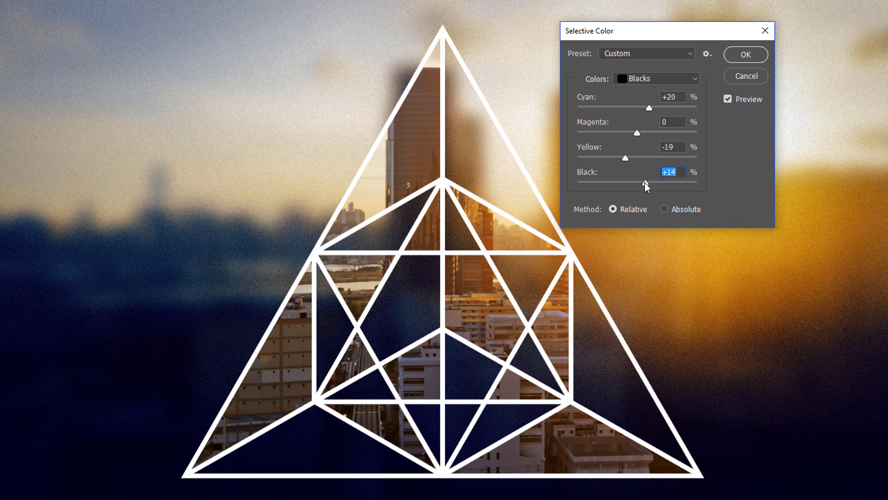
left_click(739, 53)
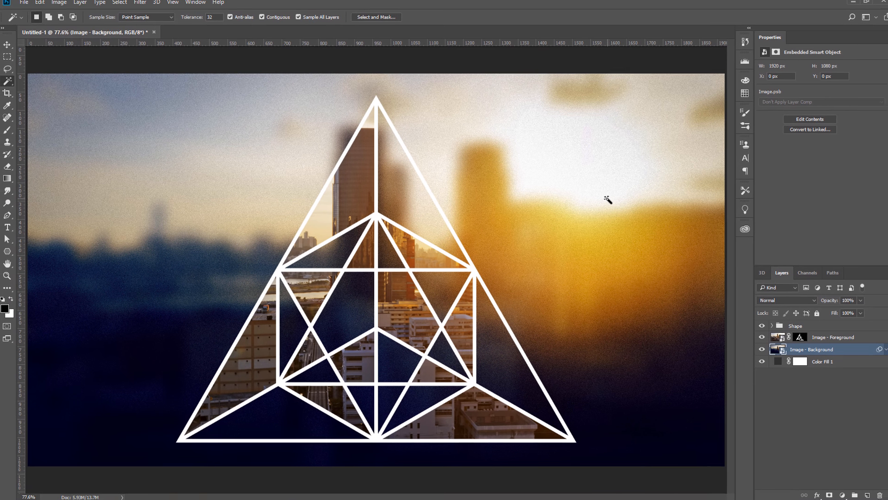
left_click(755, 326)
left_click(755, 326)
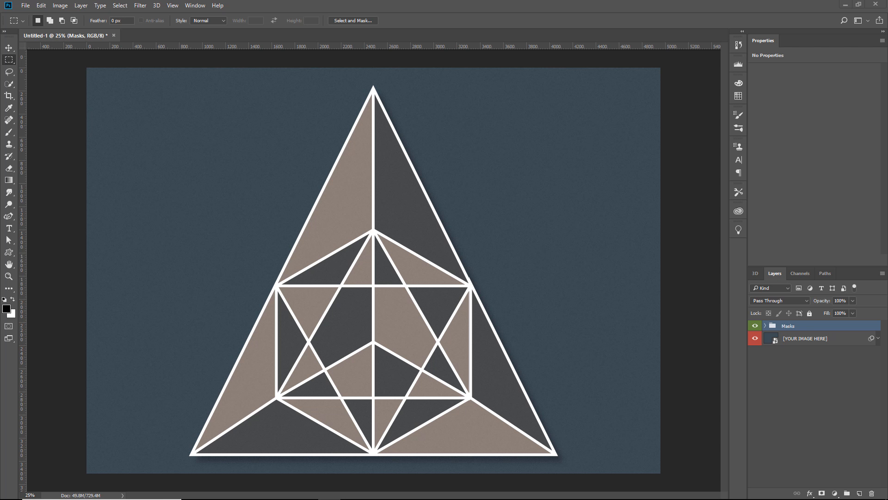
Switch to the browser and sign in on the Adobe Stock website
key("alt+Tab")
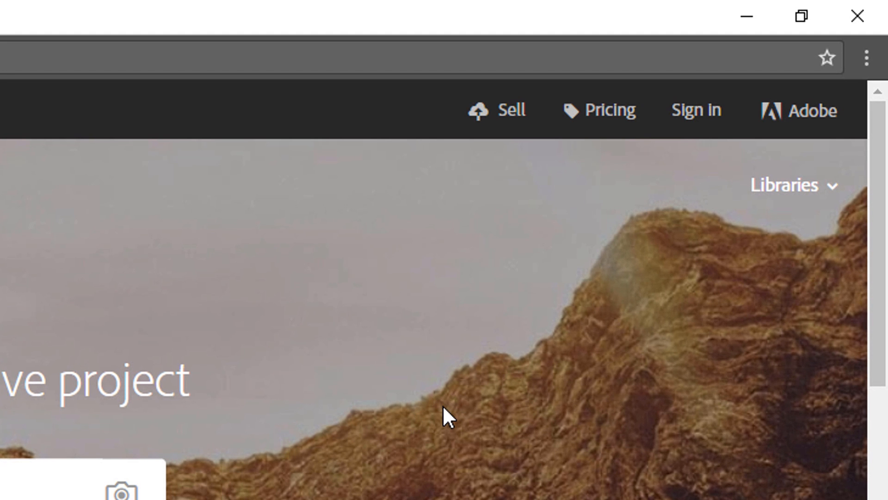
left_click(696, 114)
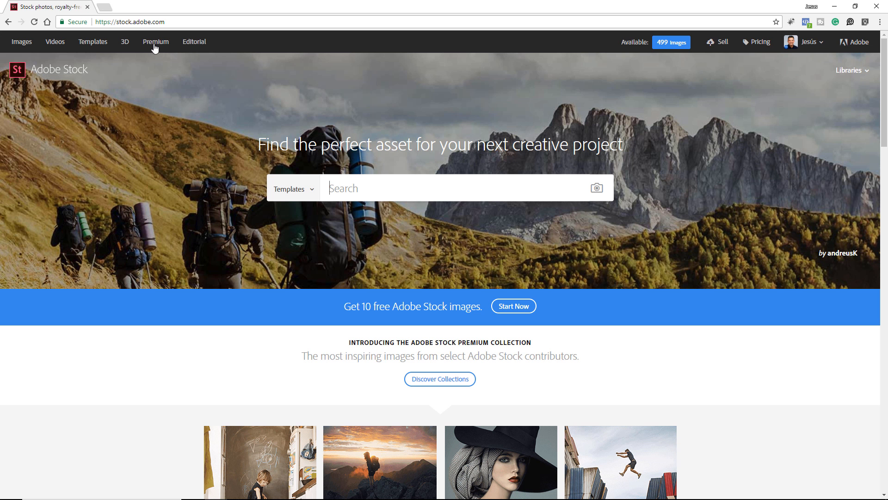
Look through the Adobe Stock template categories and list the Photoshop templates
left_click(99, 49)
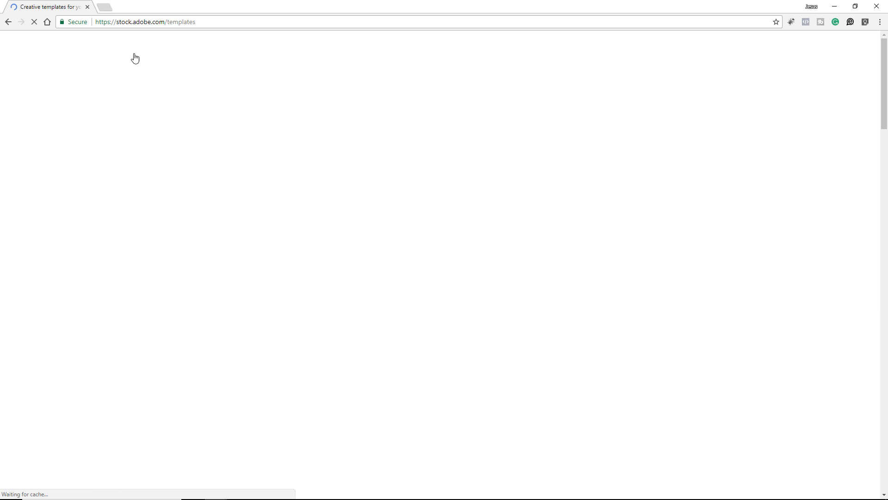
scroll(150, 245, "down", 5)
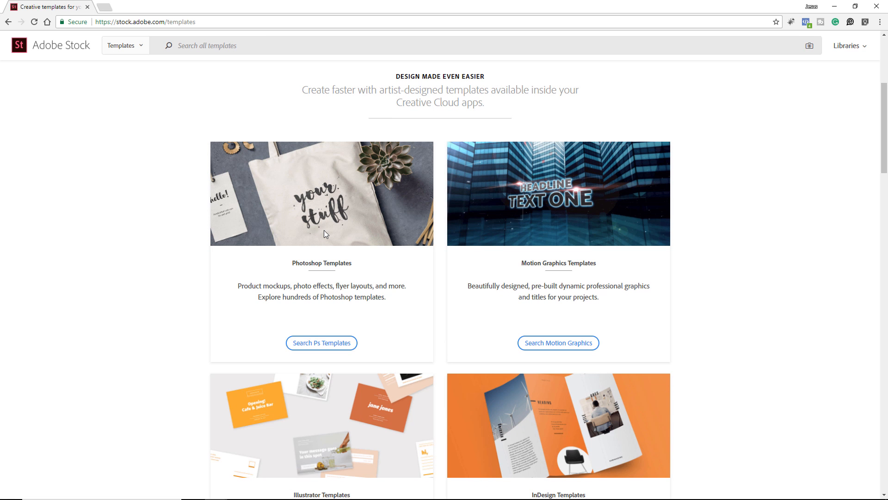
scroll(565, 217, "down", 4)
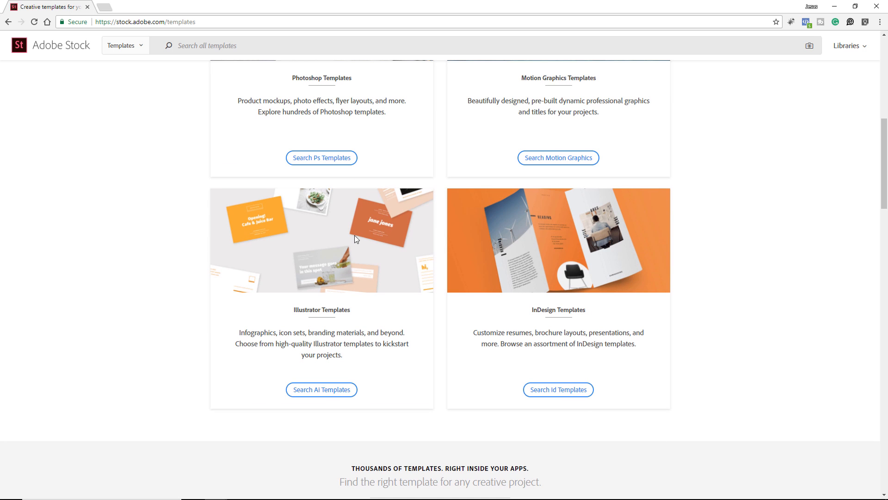
scroll(589, 286, "up", 5)
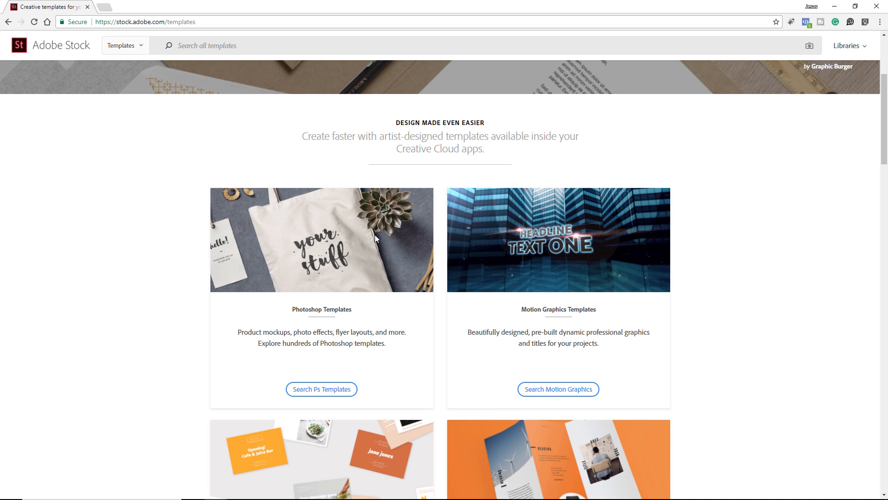
left_click(336, 394)
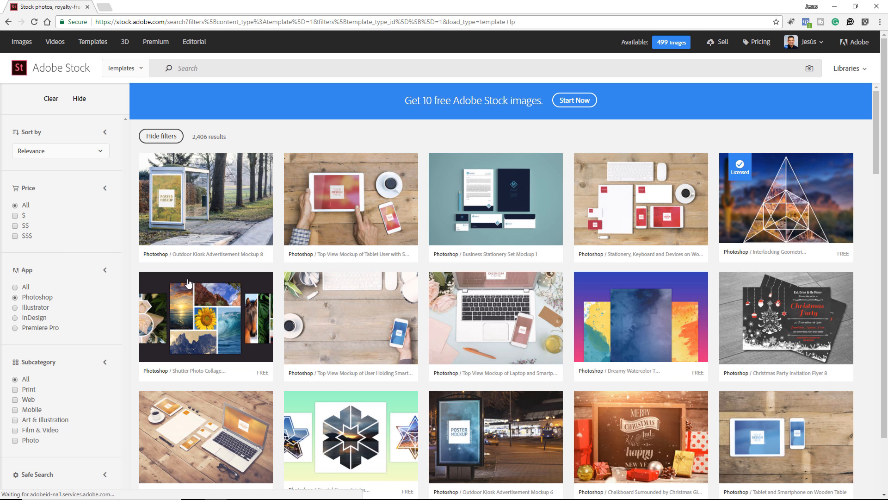
Filter the Photoshop templates to the Photo subcategory and browse the results
scroll(44, 330, "down", 1)
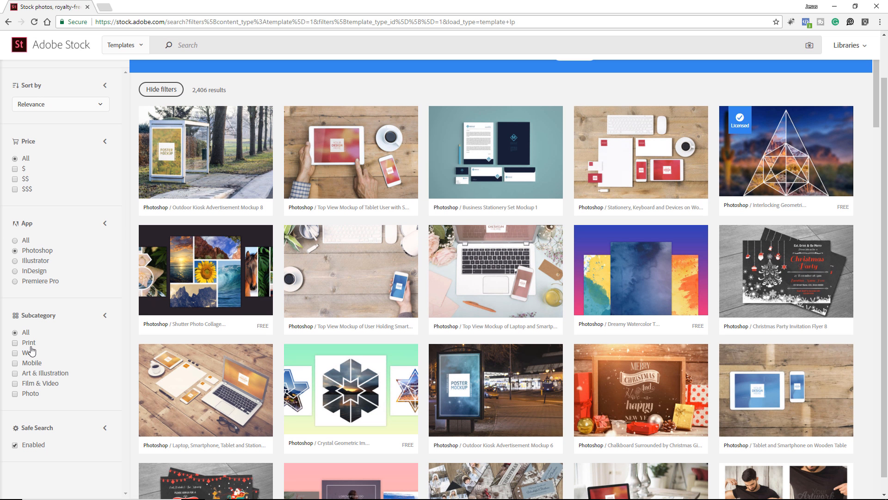
left_click(15, 394)
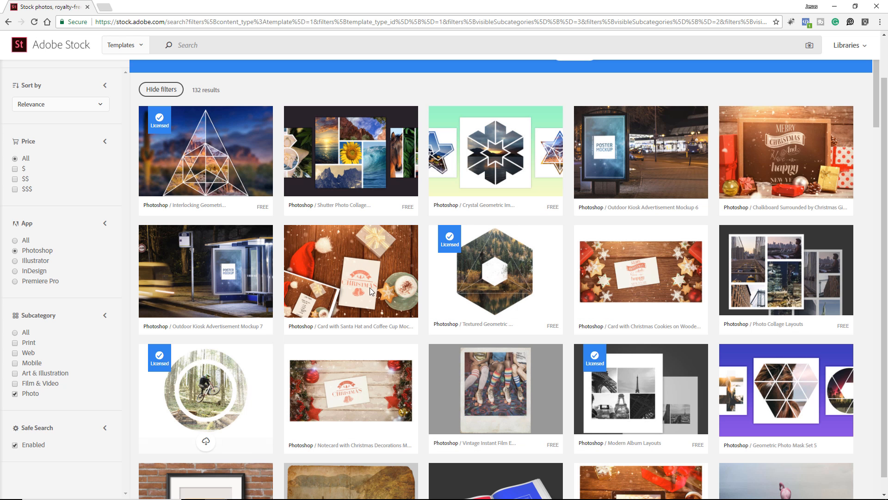
scroll(359, 218, "up", 1)
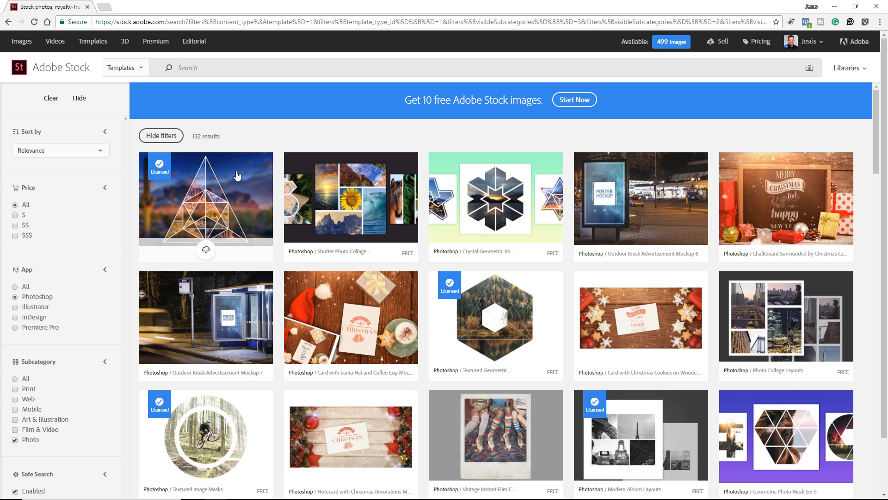
scroll(426, 133, "down", 10)
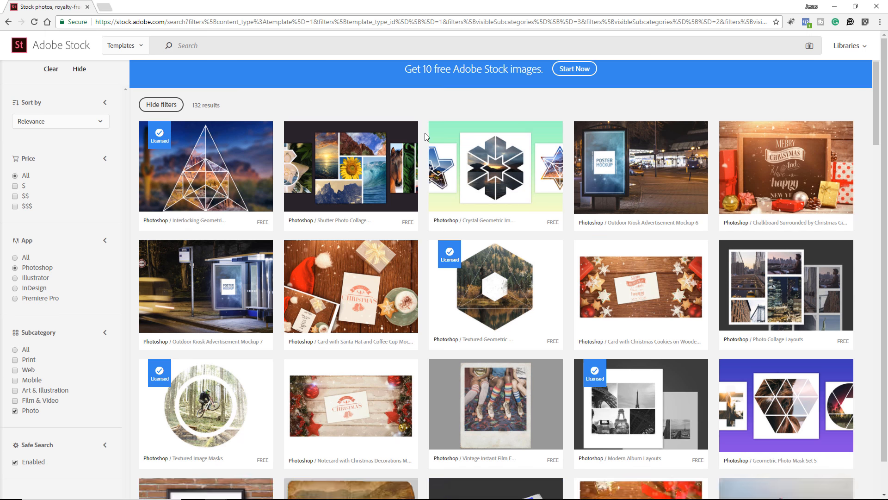
scroll(426, 138, "down", 18)
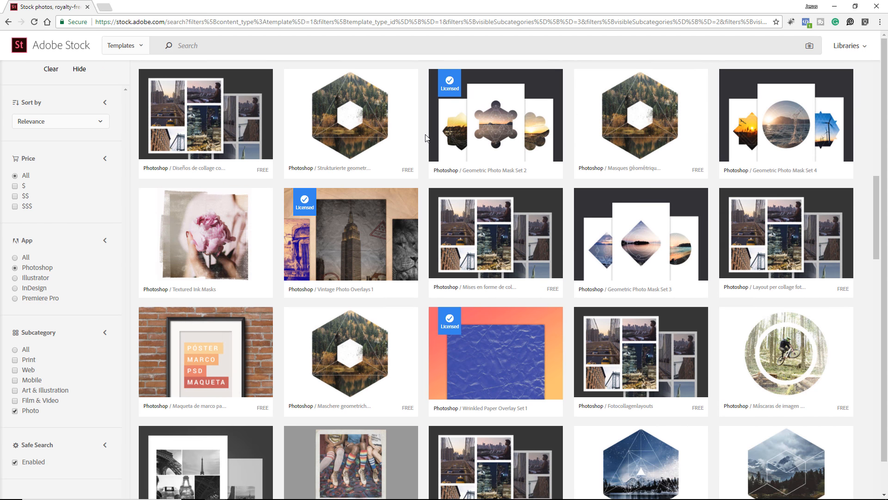
Open the details page of the free Interlocking Geometric Image Masks template and check its file type
scroll(426, 137, "up", 14)
scroll(427, 138, "up", 10)
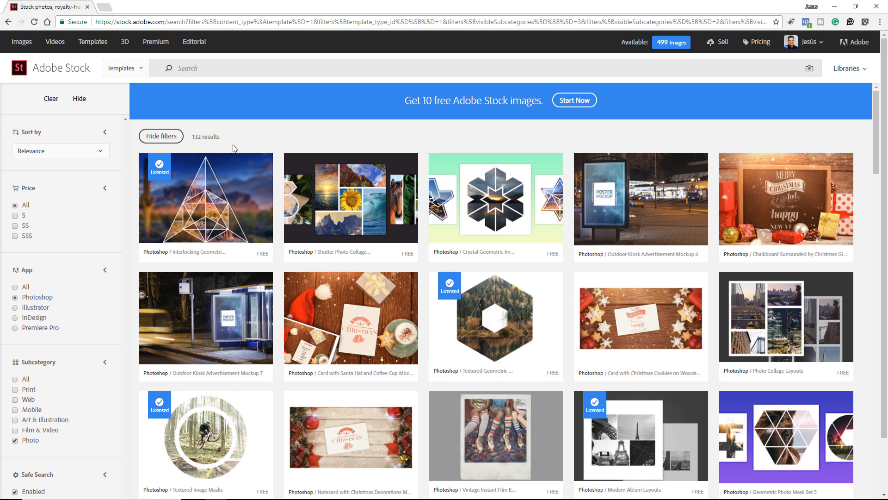
scroll(204, 185, "down", 2)
left_click(202, 189)
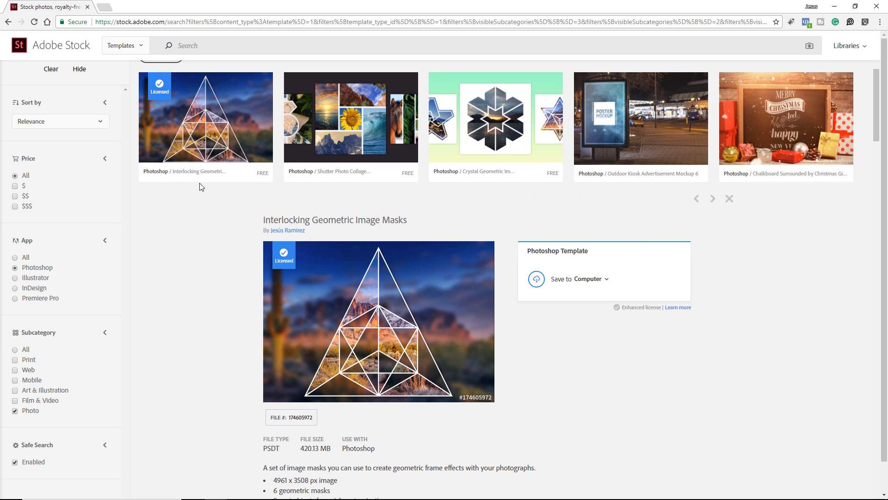
scroll(204, 217, "down", 2)
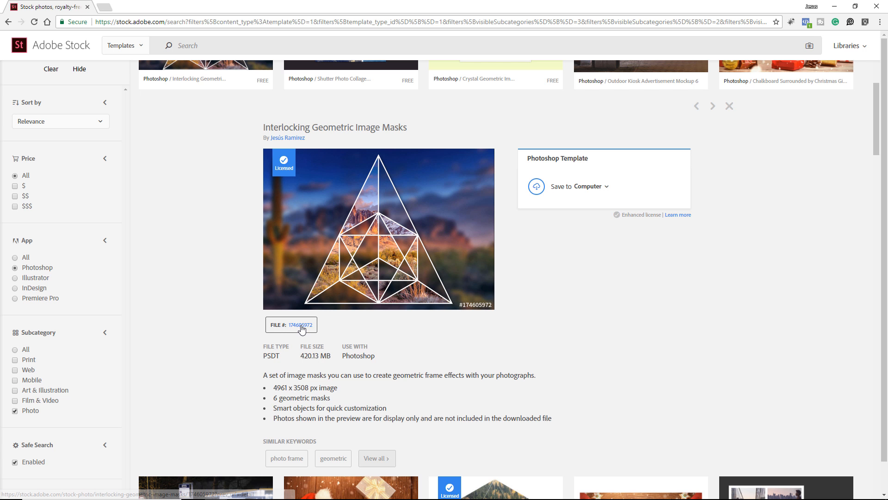
left_click(301, 326)
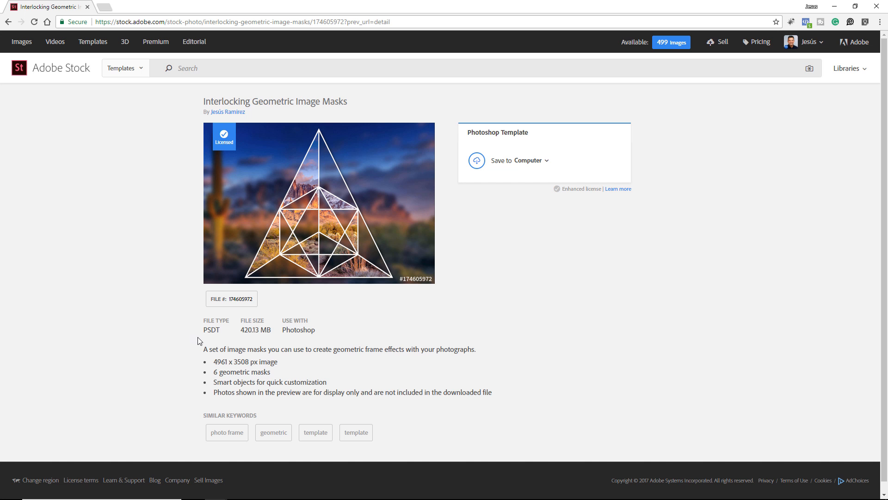
left_click_drag(206, 330, 222, 331)
left_click(227, 335)
mouse_move(351, 156)
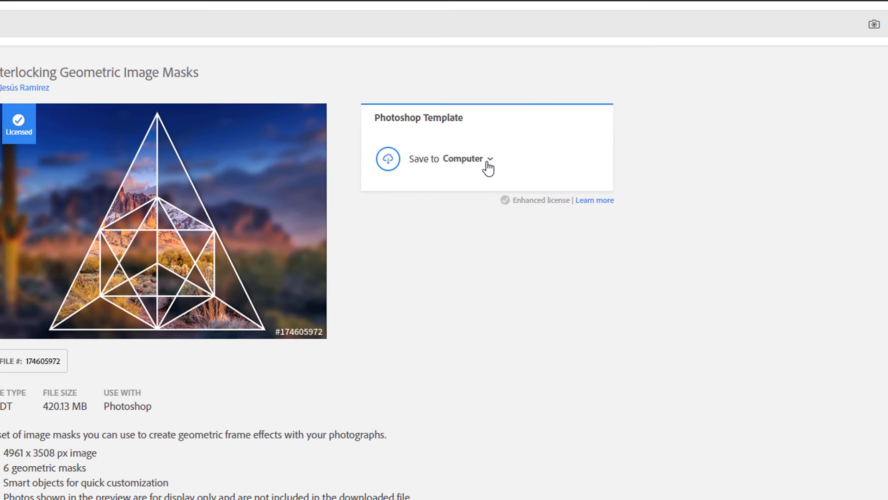
Download the Interlocking Geometric Image Masks template to the computer's Desktop folder as AdobeStock_174605972.psdt
left_click(545, 161)
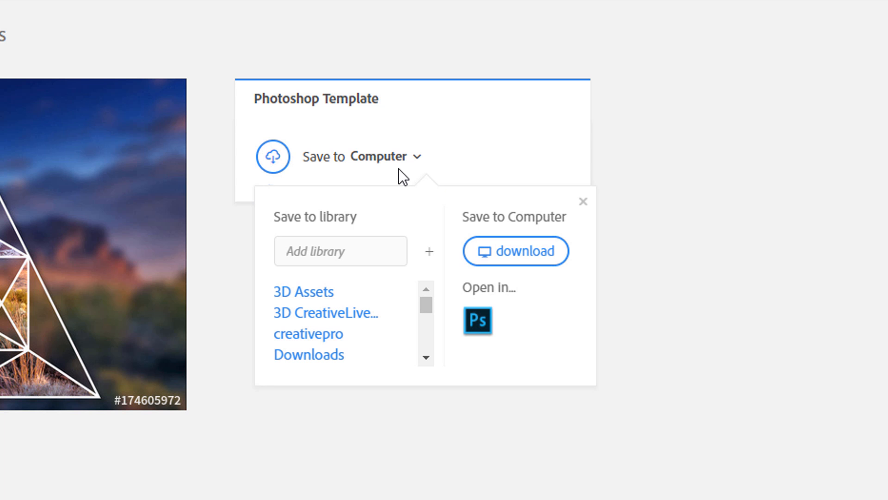
left_click(419, 159)
left_click(418, 159)
left_click(517, 253)
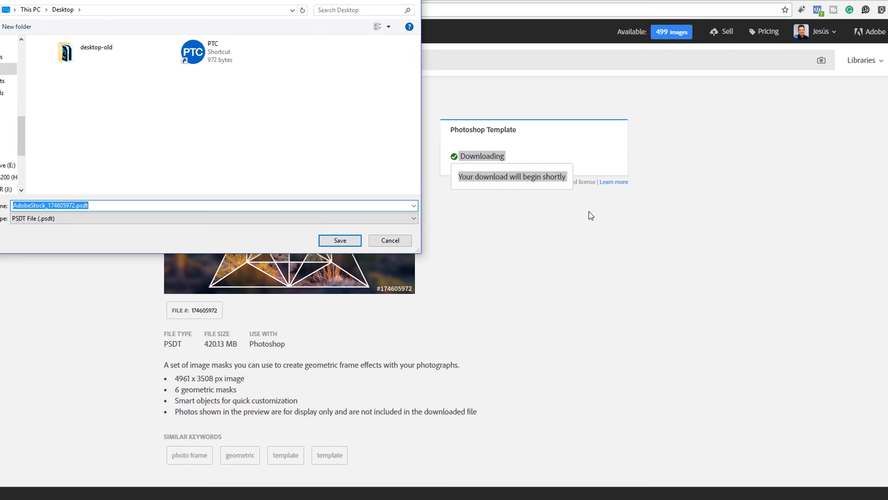
left_click(340, 240)
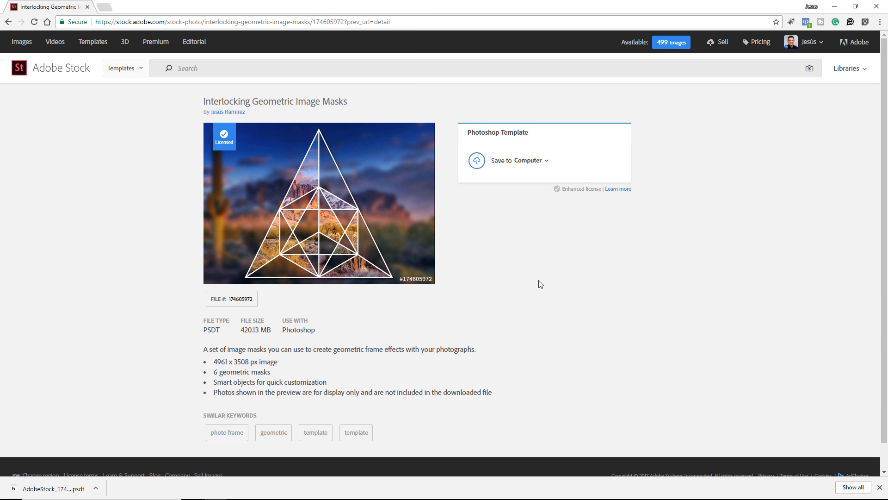
Switch to the desktop, move the downloaded template into open space and rename it AdobeStock_1746059.psd, accepting the extension change
left_click(835, 6)
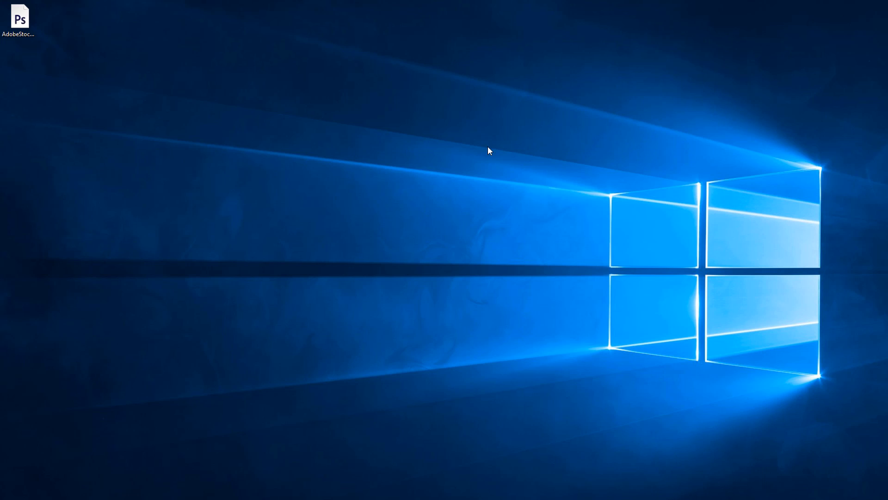
left_click_drag(19, 23, 312, 182)
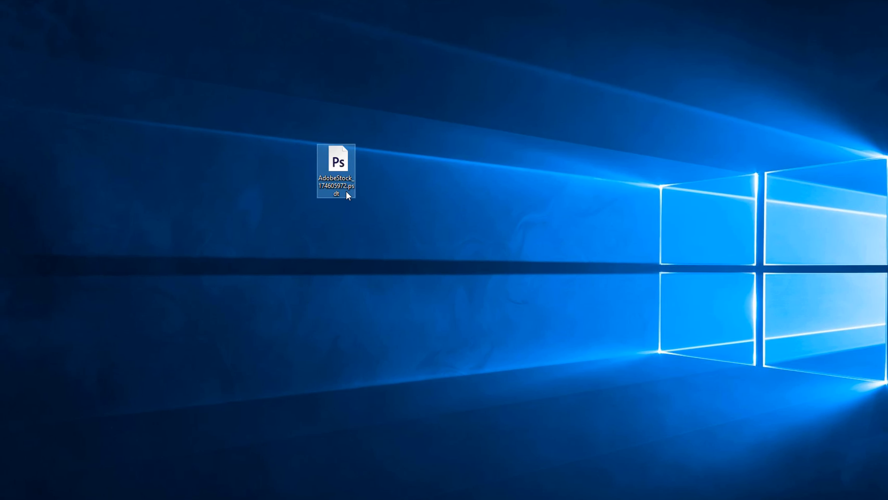
right_click(320, 201)
left_click(366, 401)
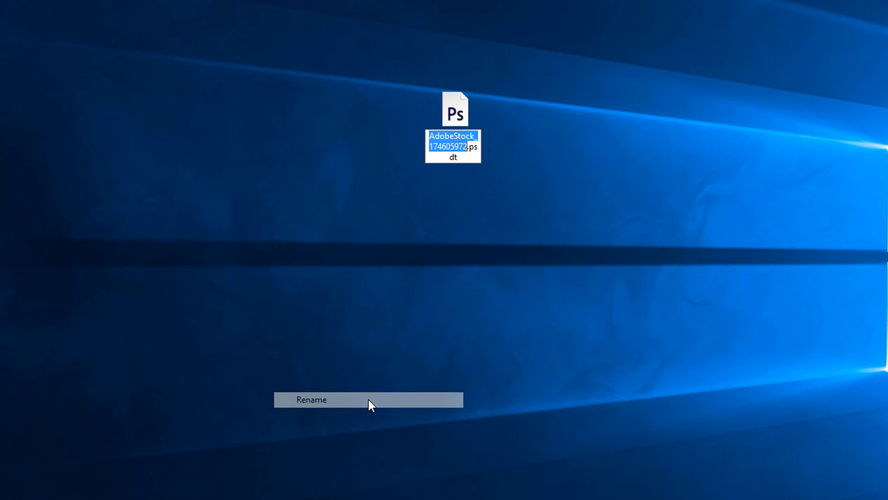
left_click(469, 148)
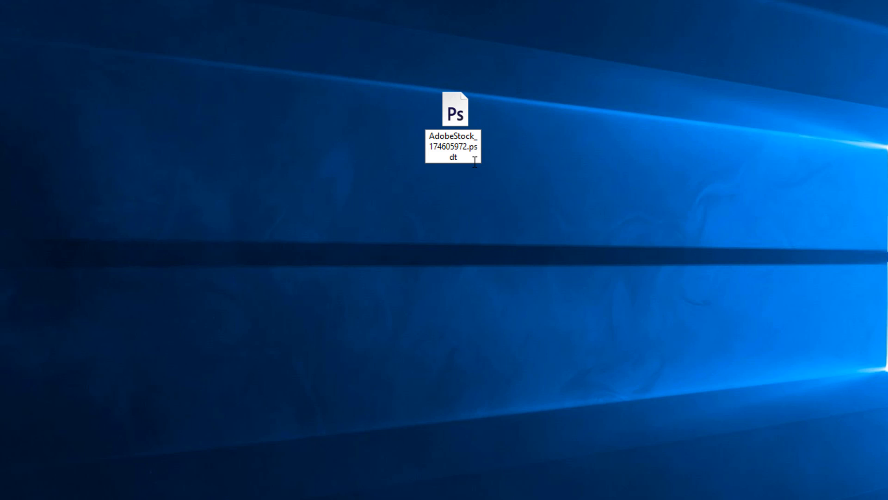
key("BackSpace")
key("BackSpace")
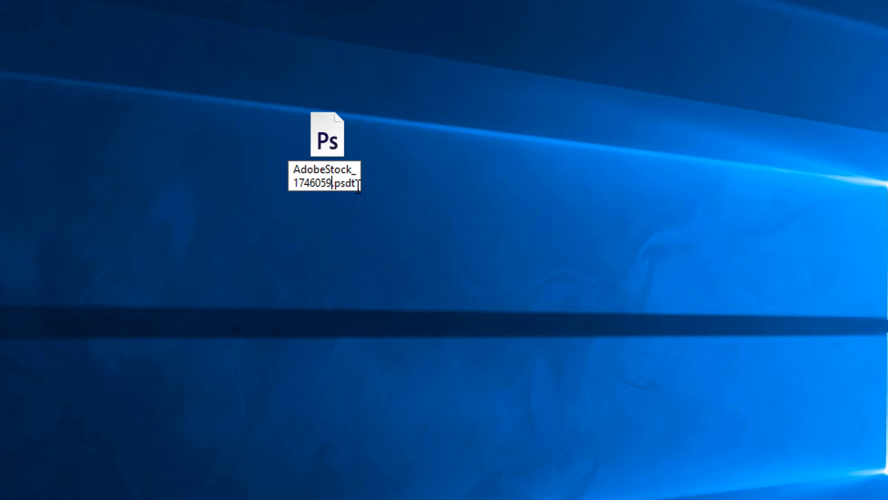
left_click(357, 183)
key("BackSpace")
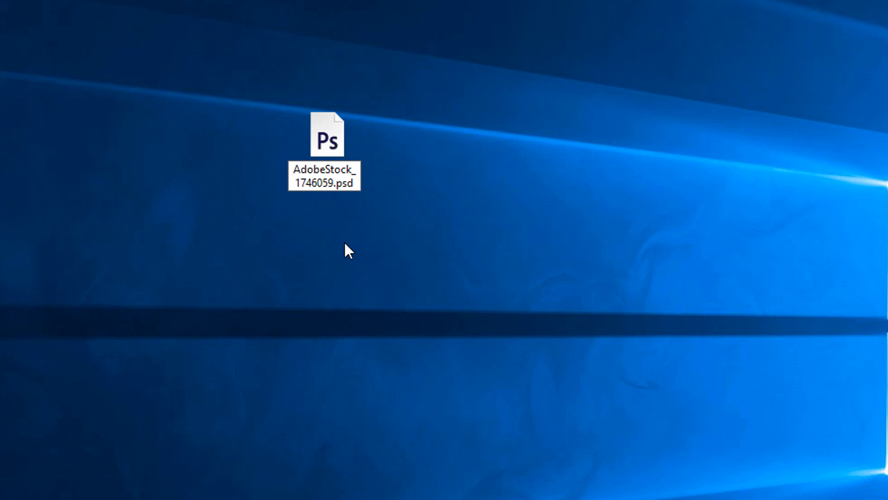
key("Return")
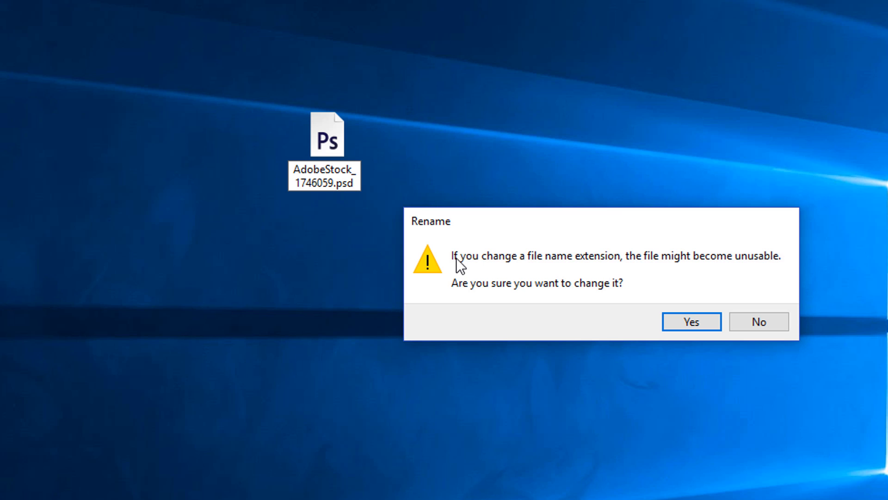
left_click(697, 321)
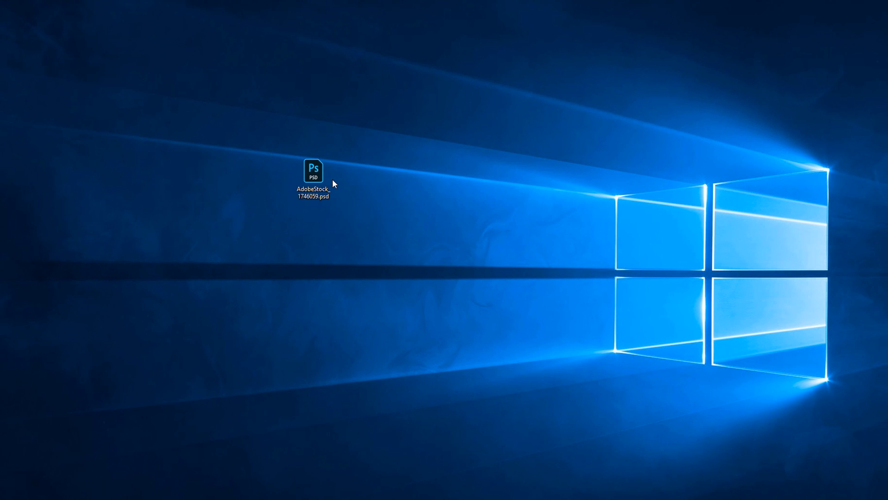
Open AdobeStock_1746059.psd in Photoshop and toggle the visibility of the Masks group to inspect it
double_click(312, 178)
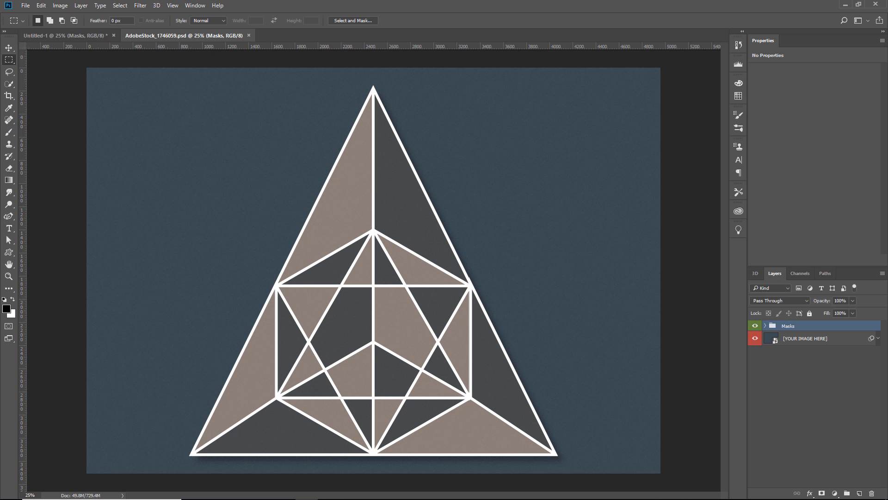
left_click(755, 325)
left_click(755, 326)
left_click(755, 326)
left_click(755, 326)
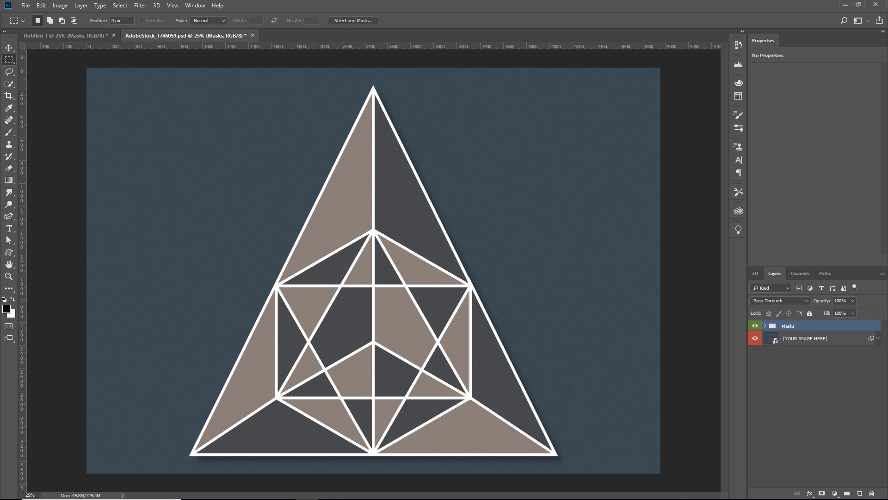